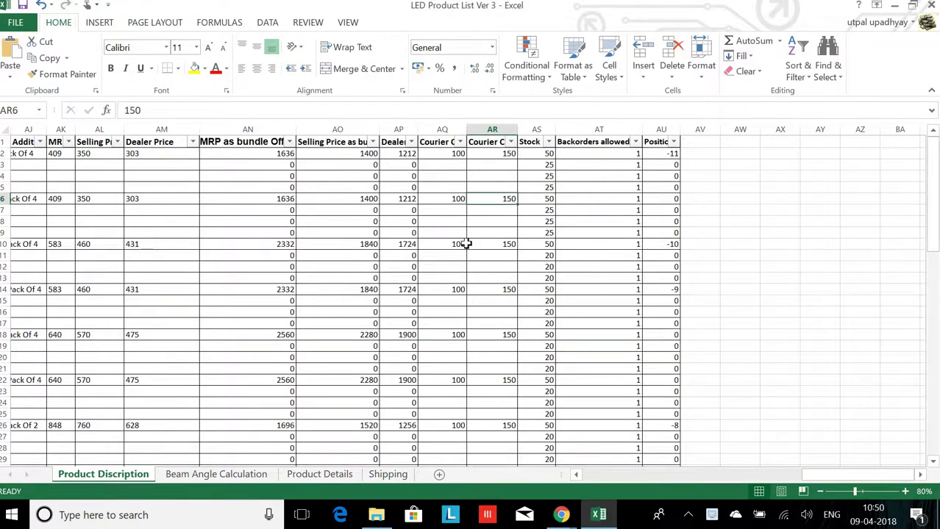
Review the first product's description, dealer price formula and Gujarat courier charge
key("Left")
key("Left")
key("Up")
key("Up")
key("Up")
key("Up")
key("Up")
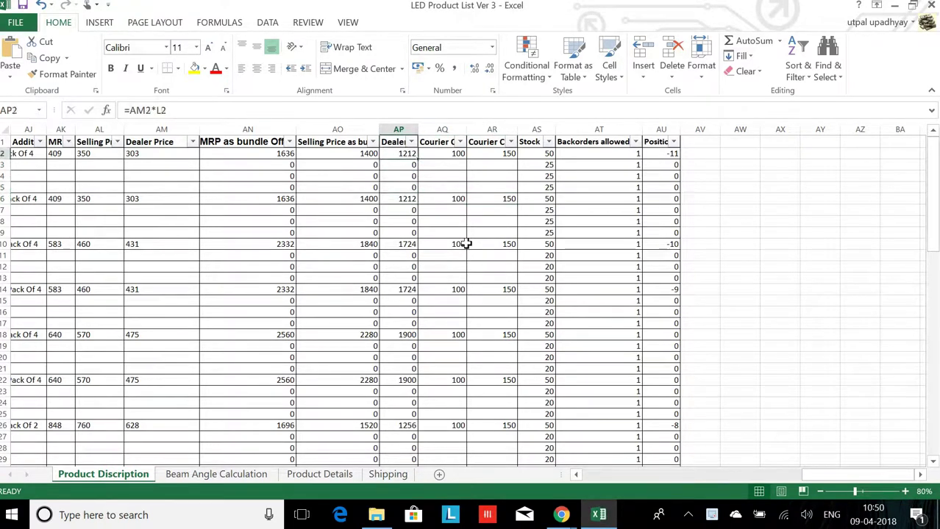
key("Right")
key("Down")
key("Down")
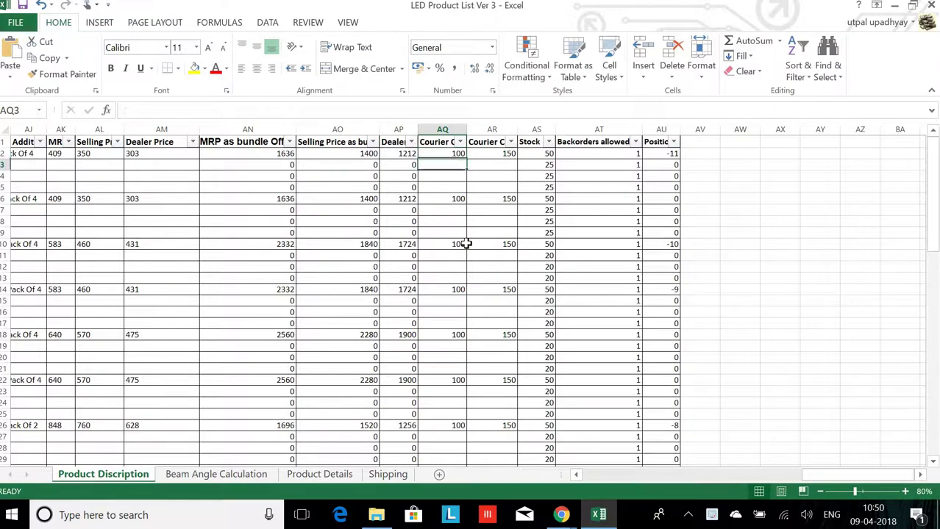
key("Left")
key("Left")
key("Home")
key("Right")
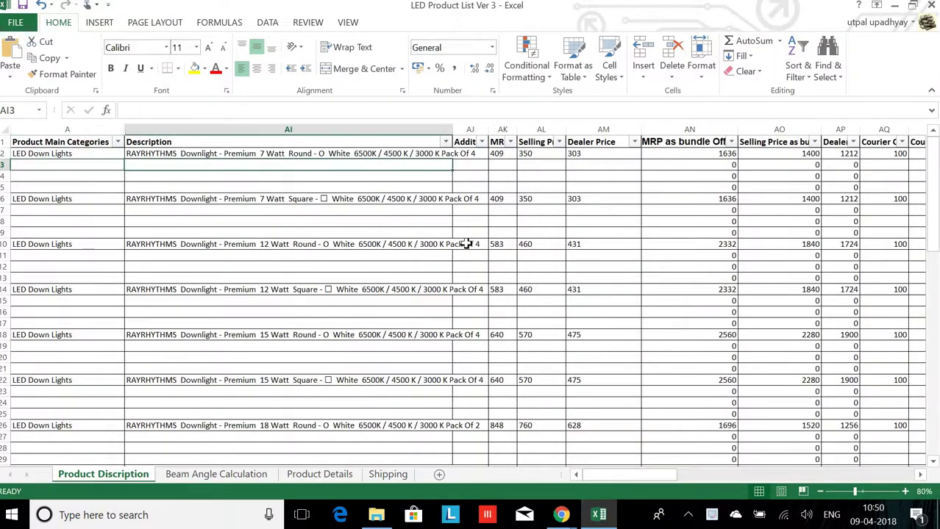
key("Left")
key("Up")
key("Right")
key("Right")
key("Left")
key("Left")
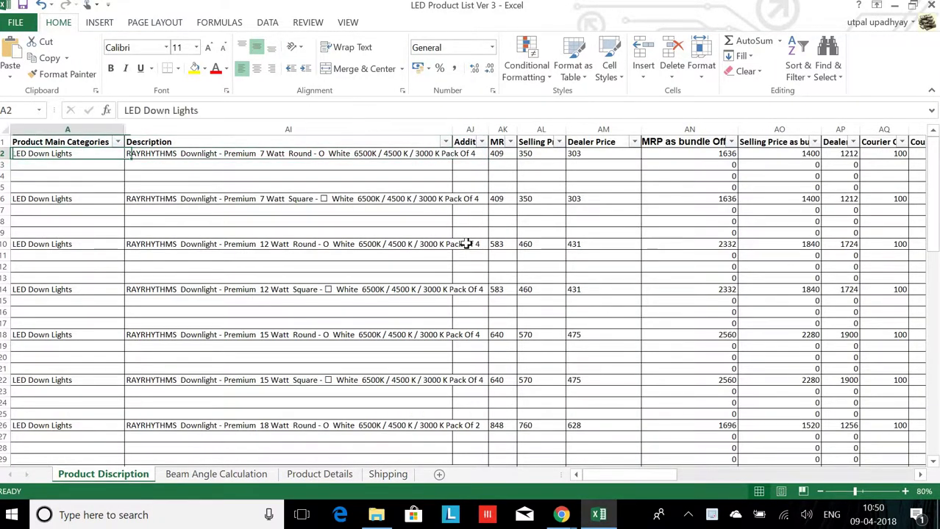
key("Right")
key("Right")
key("Right")
key("Right")
key("Right")
key("Right")
key("Right")
key("Right")
key("Right")
key("Right")
key("Right")
key("Right")
key("Right")
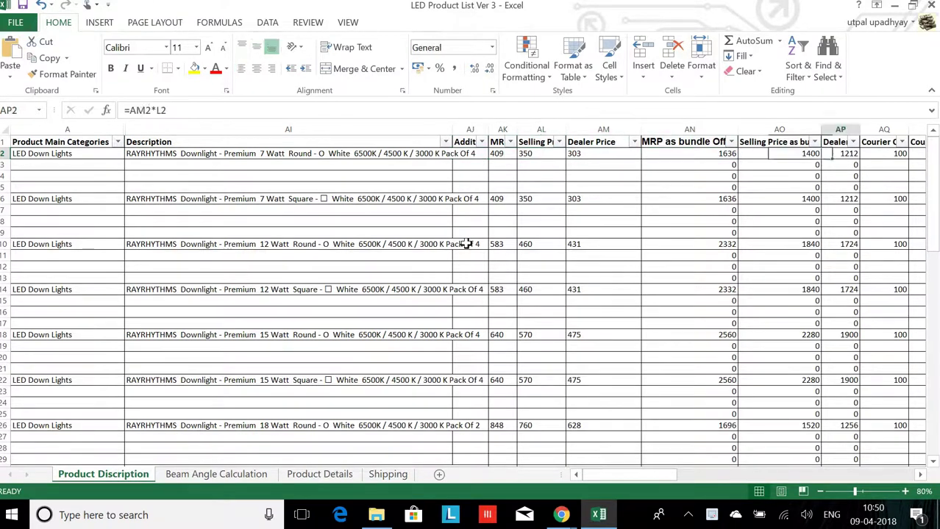
Inspect the Courier Charges in Gujarat and other-than-Gujarat column headings and values
key("Left")
key("Left")
key("Left")
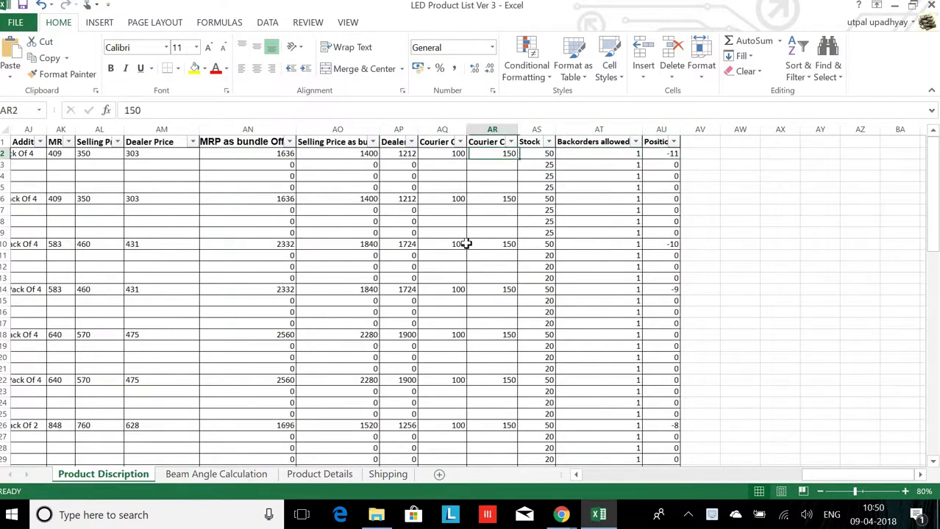
key("Left")
key("Up")
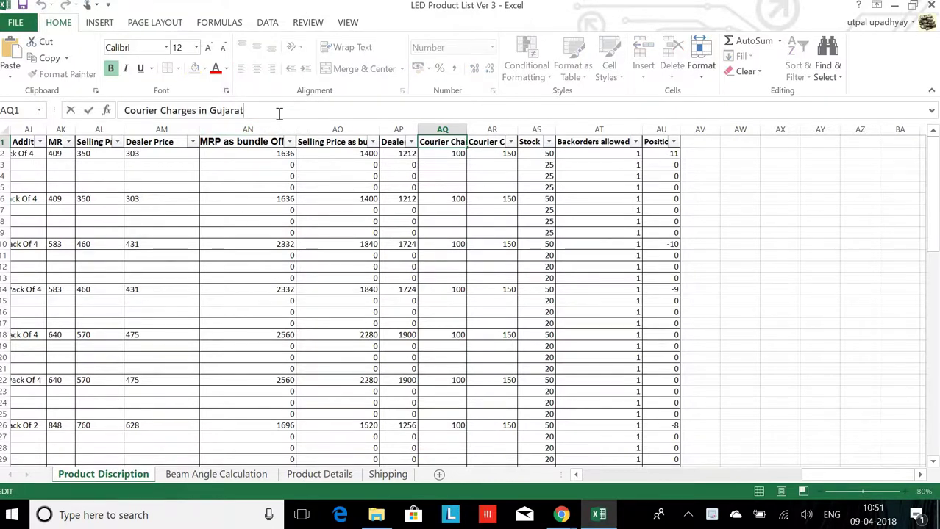
left_click(488, 144)
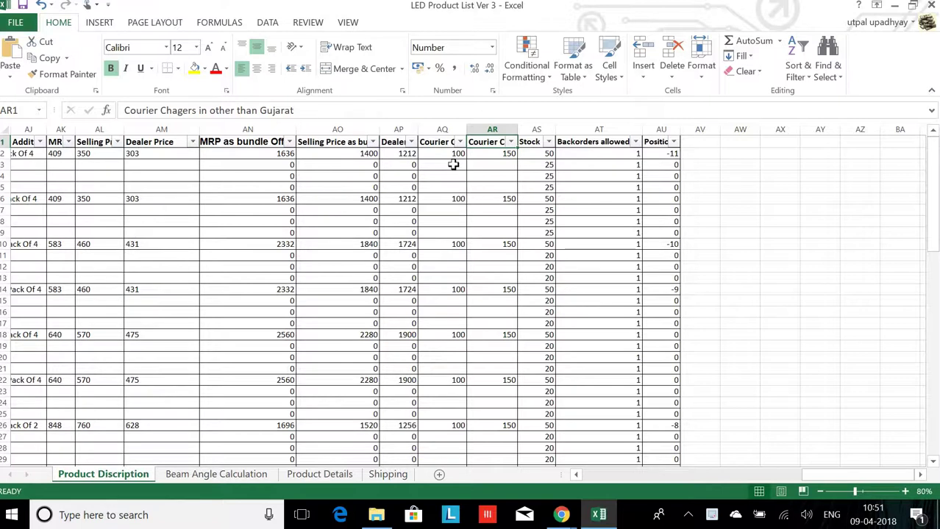
left_click(453, 242)
key("Down")
key("Down")
key("Down")
key("Down")
key("Down")
key("Down")
key("Down")
key("Down")
key("Down")
key("Down")
key("Down")
key("Down")
key("Down")
key("Down")
key("Down")
key("Down")
key("Down")
key("Down")
key("Down")
key("Down")
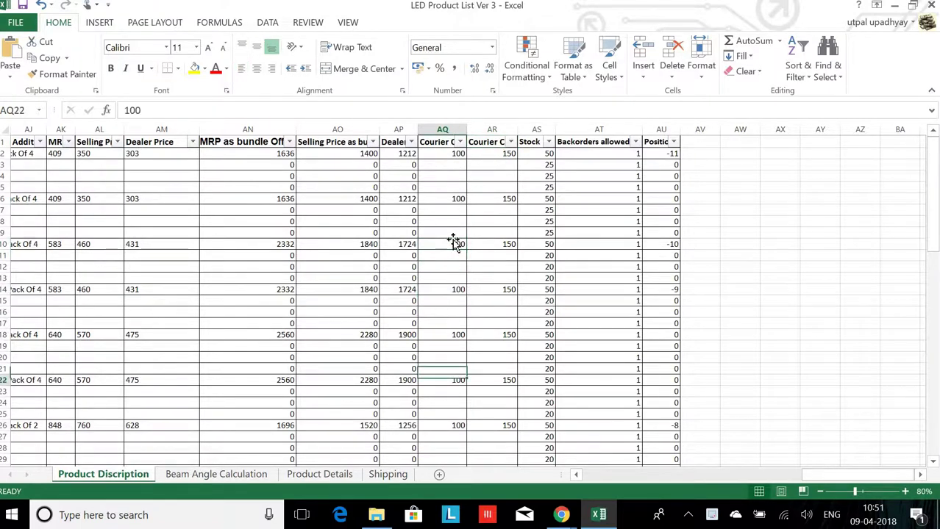
key("Up")
key("Up")
key("Up")
key("Up")
key("Up")
key("Up")
key("Up")
key("Up")
key("Up")
key("Up")
key("Up")
key("Up")
key("Up")
key("Up")
key("Up")
key("Up")
key("Up")
key("Up")
key("Up")
key("Up")
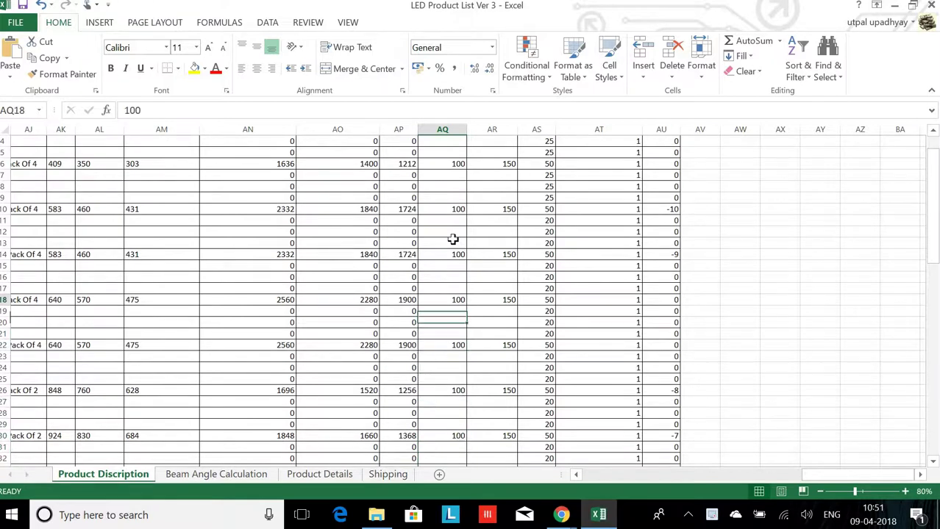
key("Up")
key("Up")
key("Up")
key("Up")
key("Up")
key("Up")
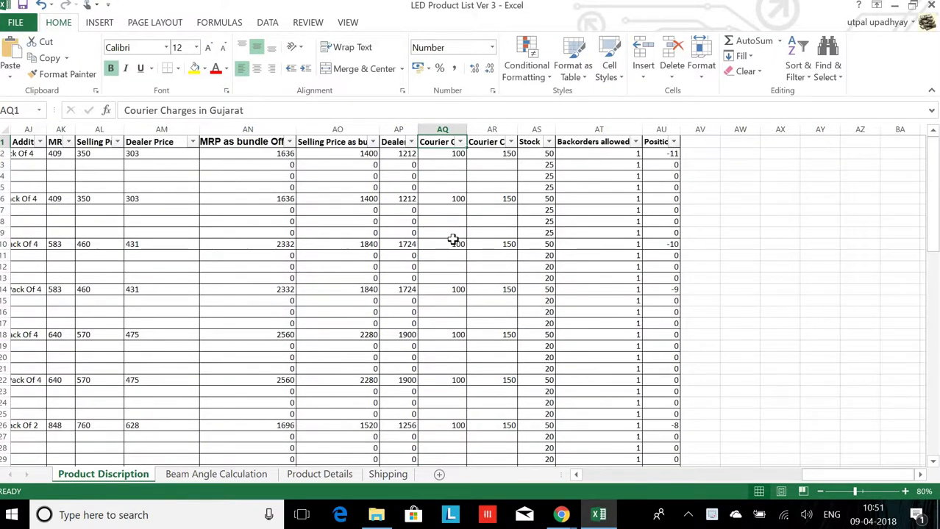
View the Gujarat and other-than-Gujarat courier value lists, closing both without filtering
left_click(459, 142)
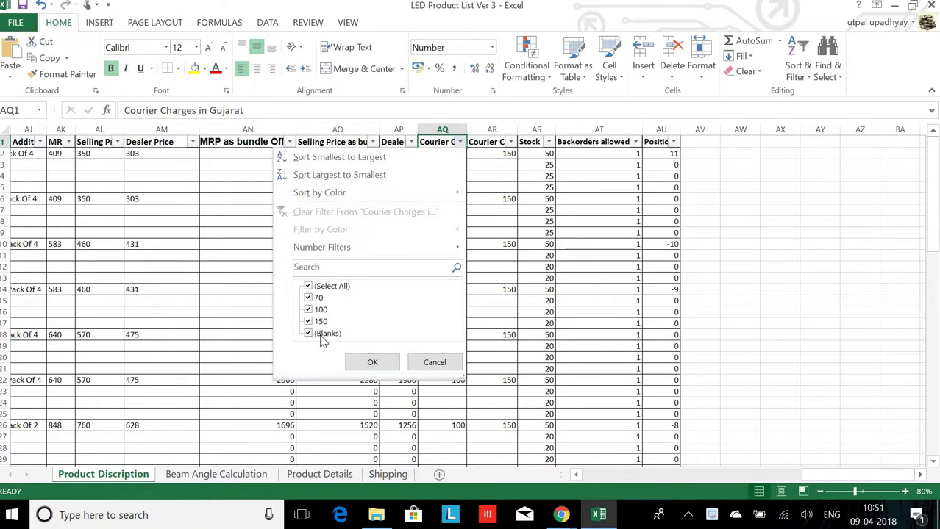
left_click(372, 361)
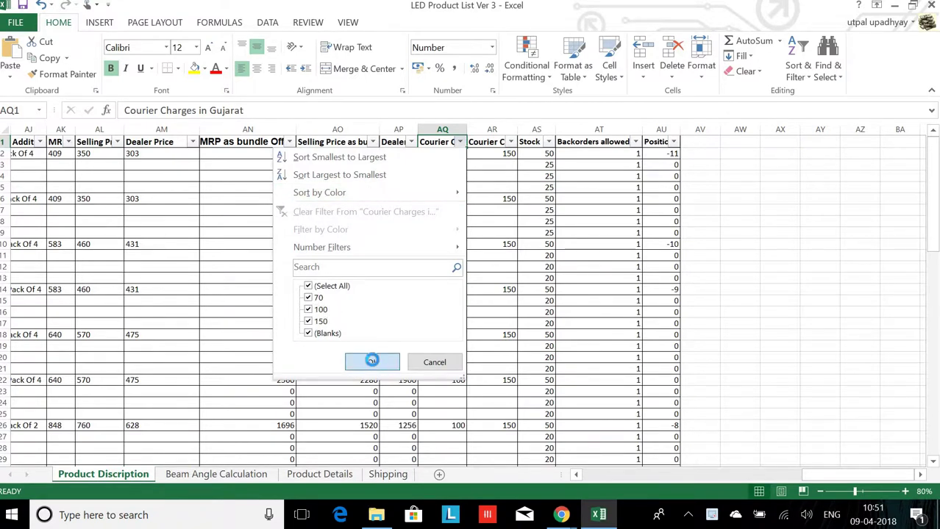
left_click(511, 142)
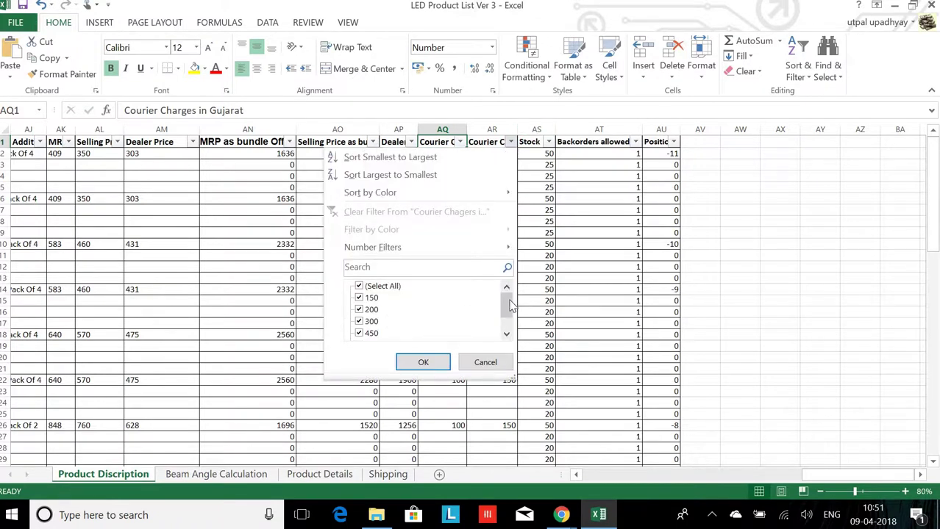
left_click_drag(511, 305, 508, 318)
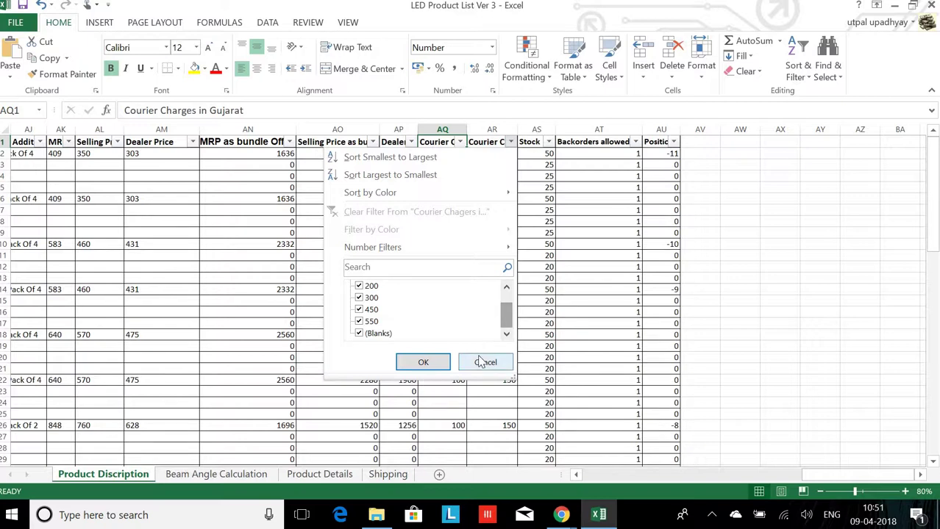
left_click(485, 361)
left_click(494, 165)
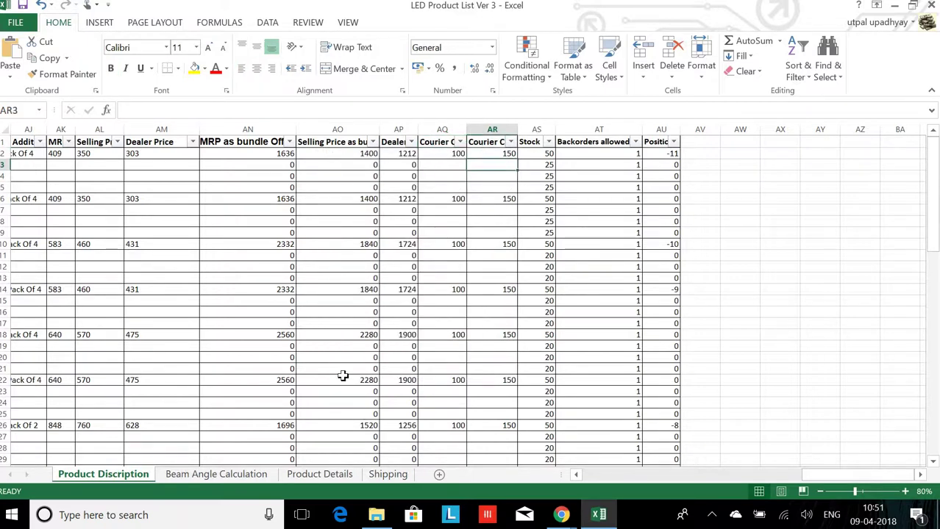
Switch to the Shipping sheet and step through the Group 1–7 names
left_click(390, 477)
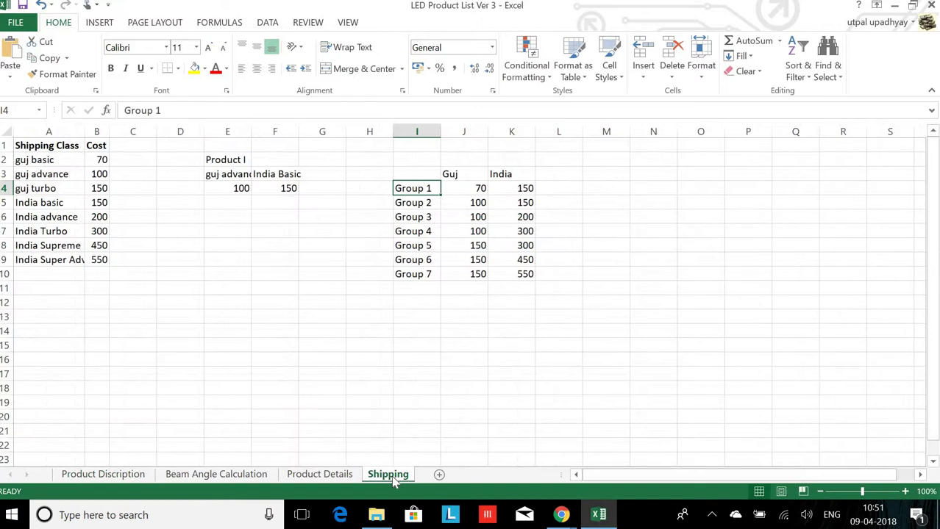
left_click(322, 219)
left_click(395, 214)
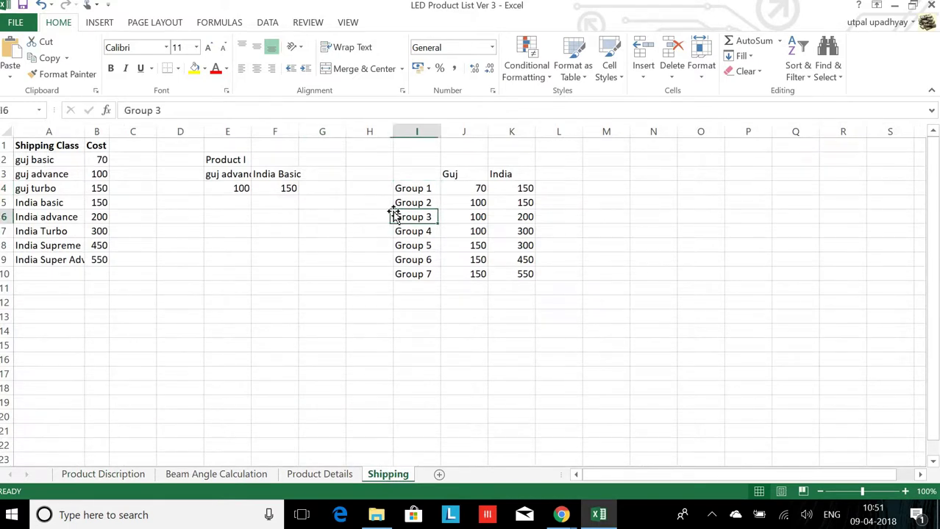
left_click(423, 176)
key("Down")
key("Down")
key("Down")
key("Down")
key("Down")
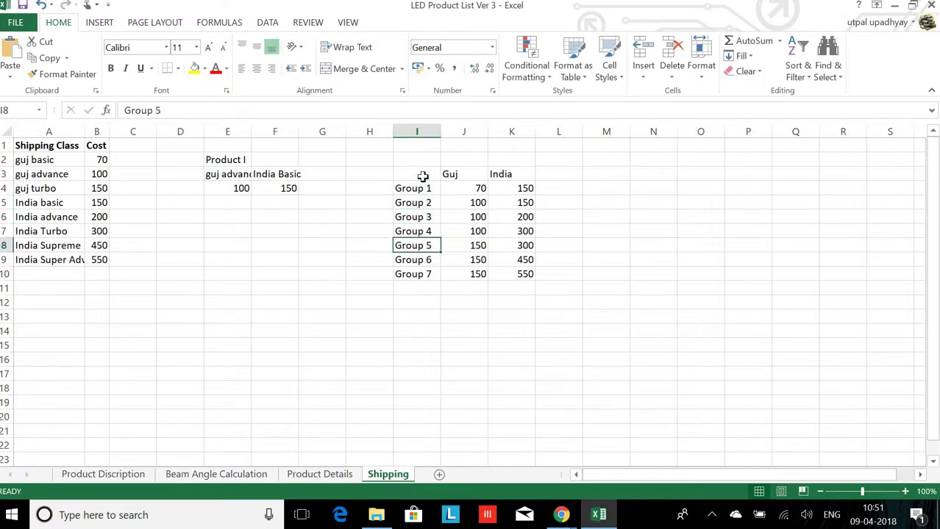
key("Down")
key("Right")
key("Right")
key("Left")
key("Left")
key("Up")
key("Up")
key("Up")
key("Up")
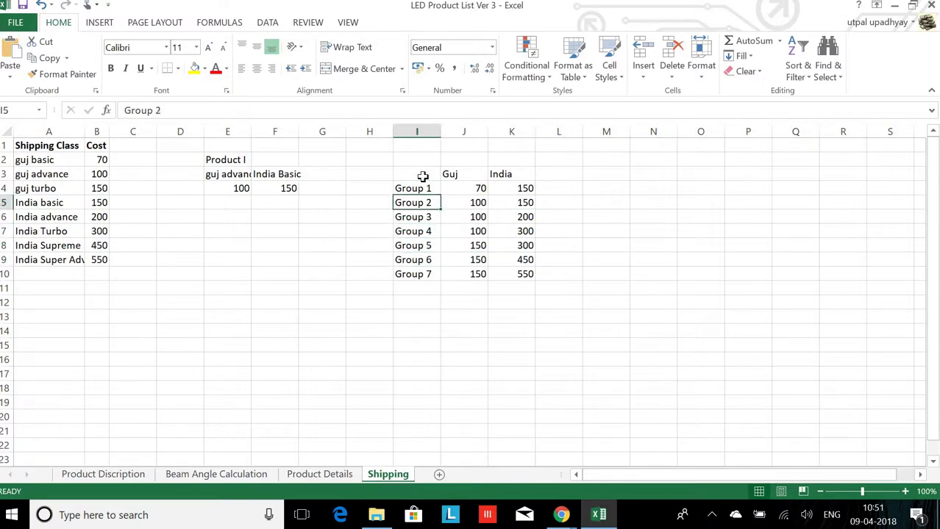
Compare Group 1 and Group 2 Guj and India costs, ending on Group 1's Guj 70
key("Up")
key("Right")
key("Right")
key("Left")
key("Right")
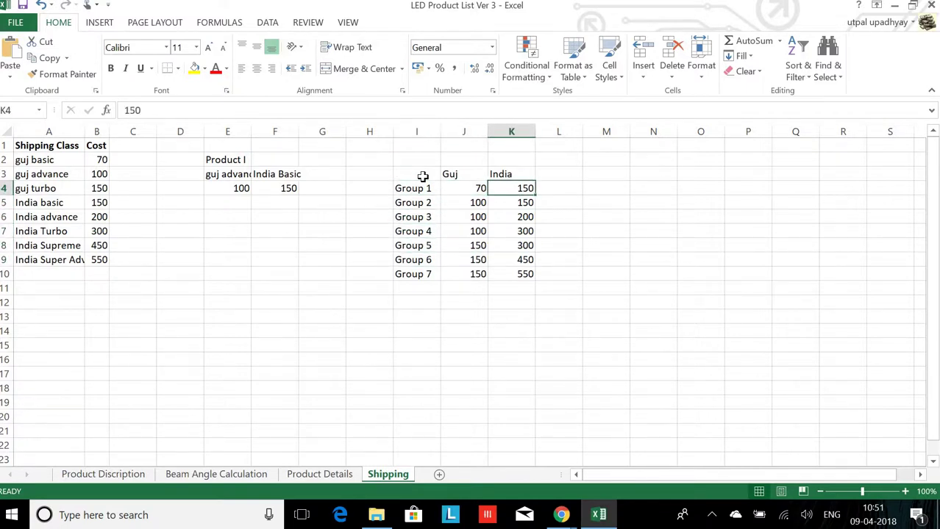
key("Left")
key("Right")
key("Up")
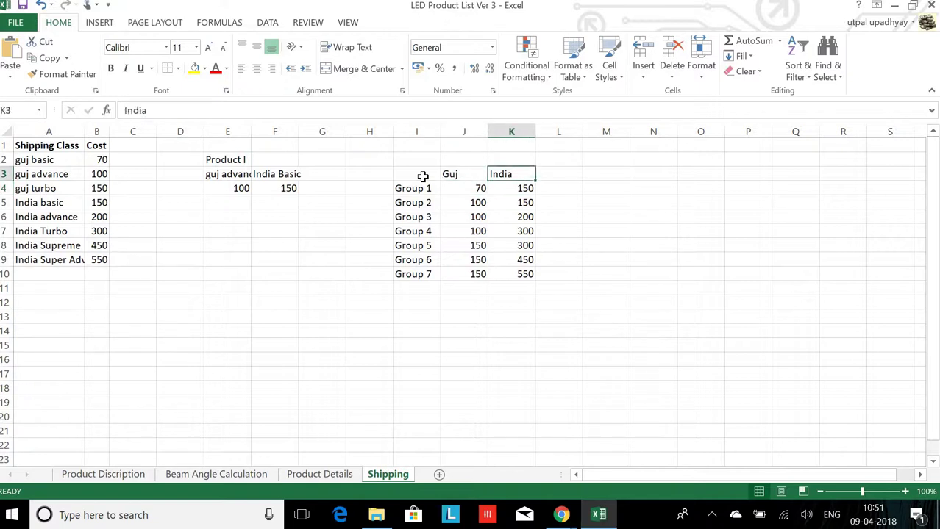
key("Down")
key("Left")
key("Down")
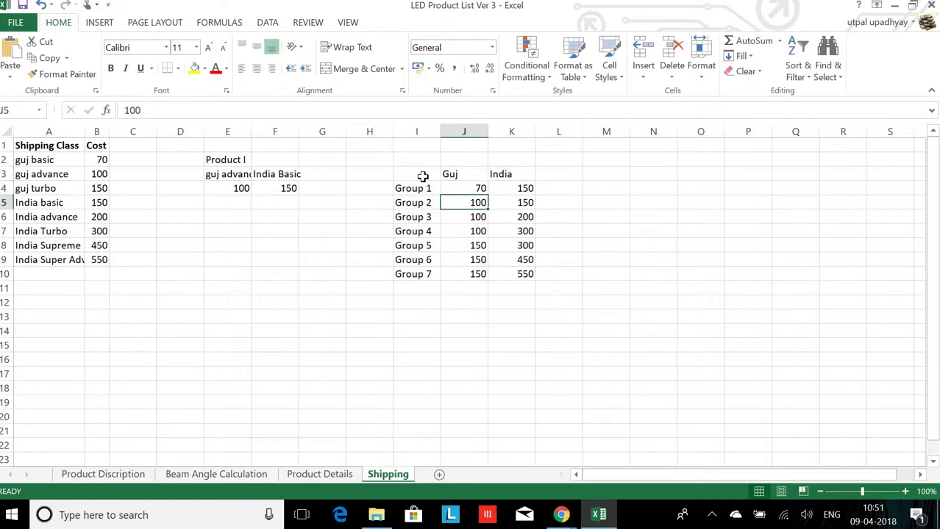
key("Left")
key("Up")
key("Right")
key("Right")
key("Right")
key("Left")
key("Left")
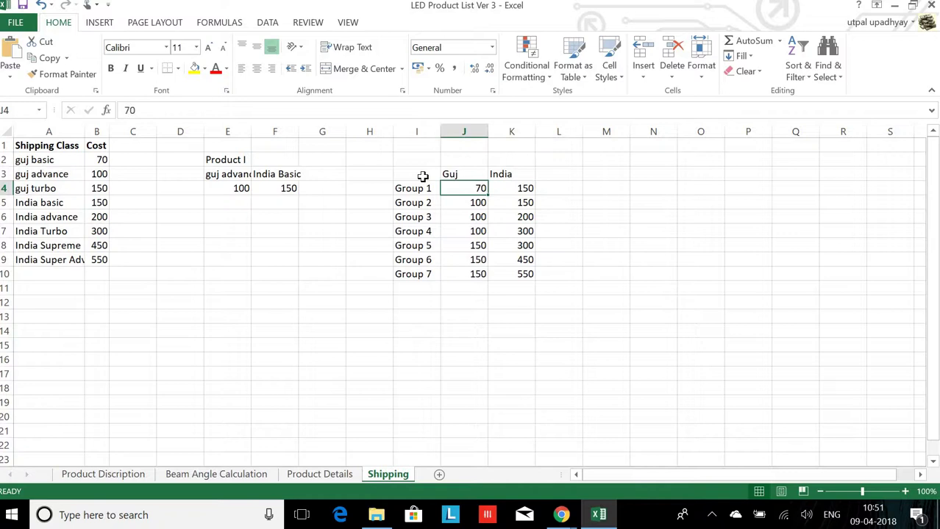
key("Left")
key("Right")
Bring up WooCommerce shipping settings in Chrome and open the Shipping classes list
mouse_move(561, 516)
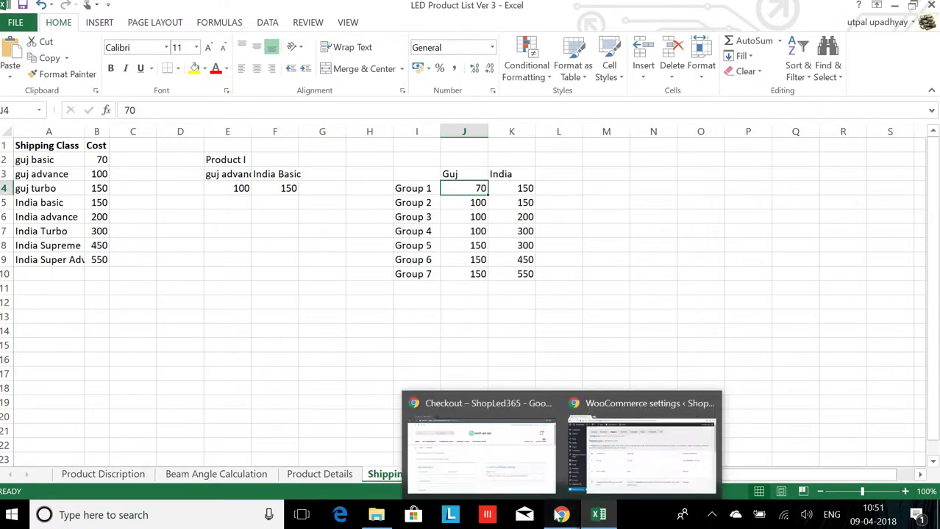
left_click(587, 470)
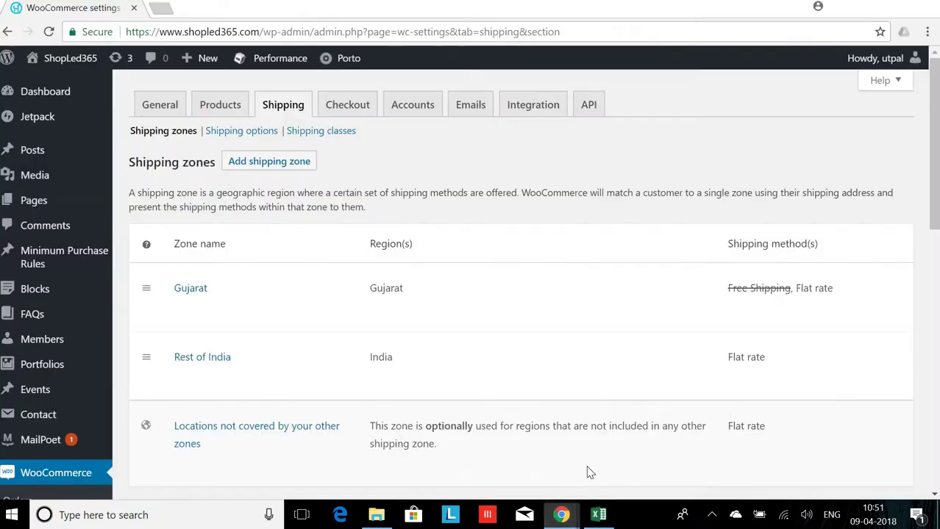
left_click(169, 132)
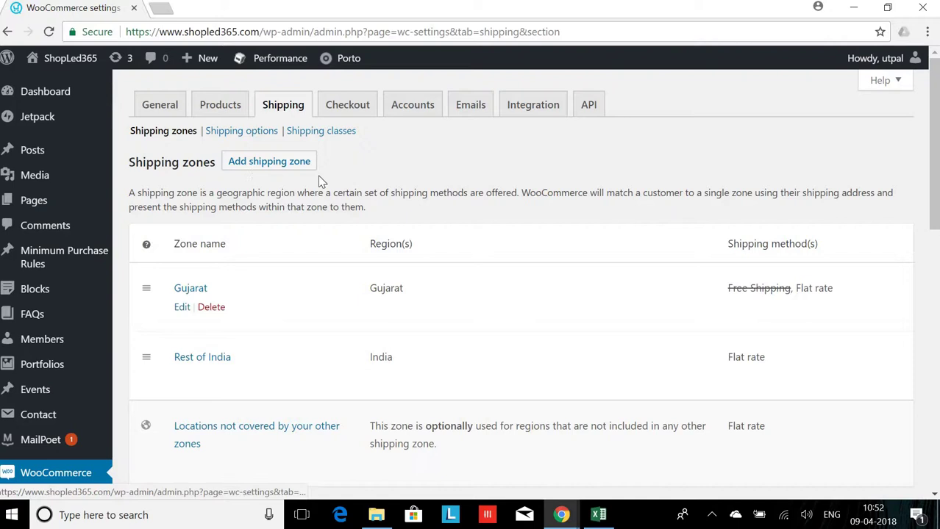
left_click(350, 132)
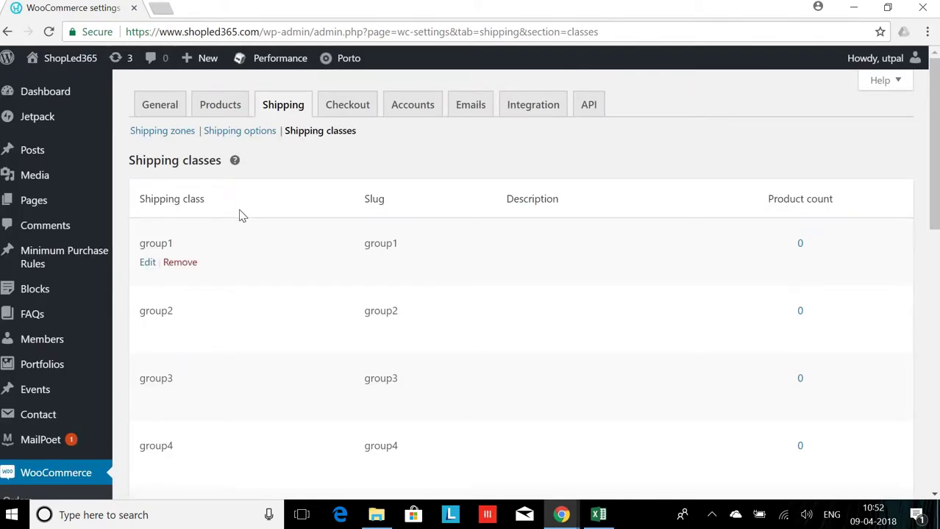
scroll(255, 319, "down", 2)
scroll(257, 319, "up", 1)
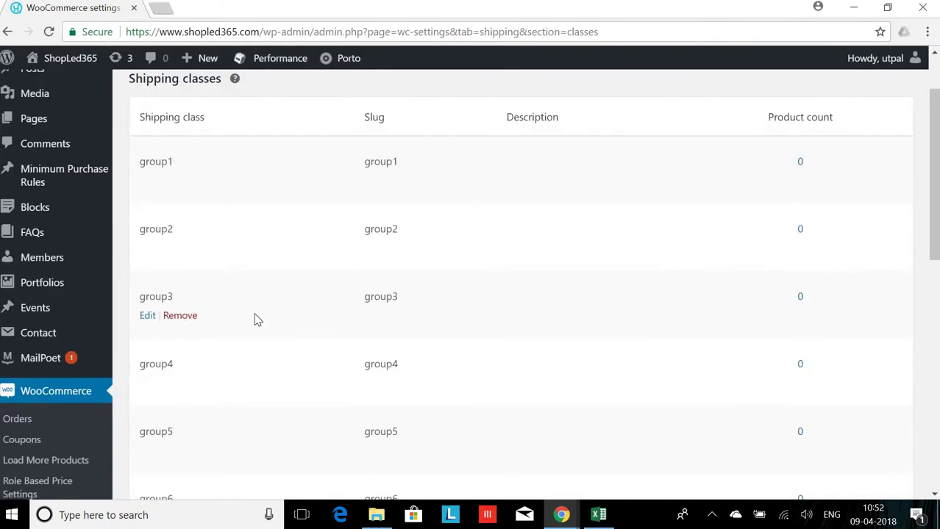
scroll(256, 319, "down", 4)
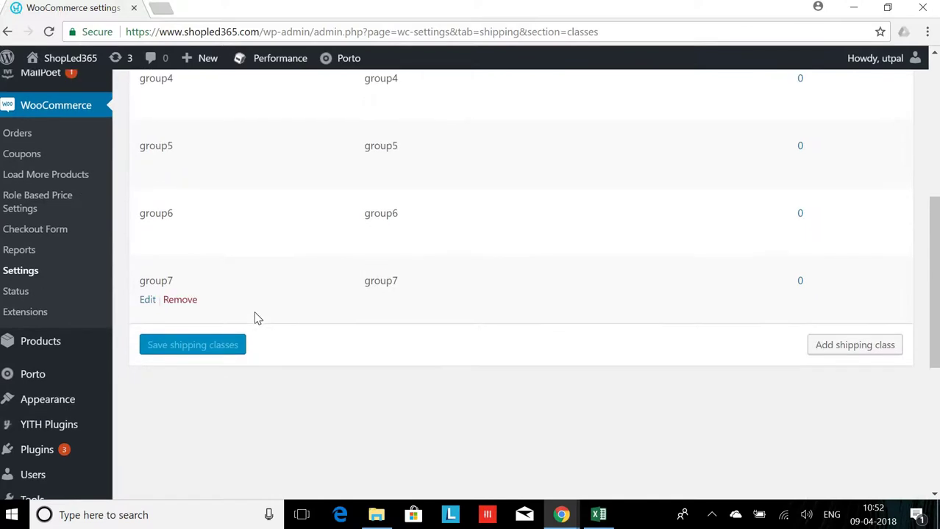
scroll(255, 319, "up", 4)
scroll(257, 318, "down", 5)
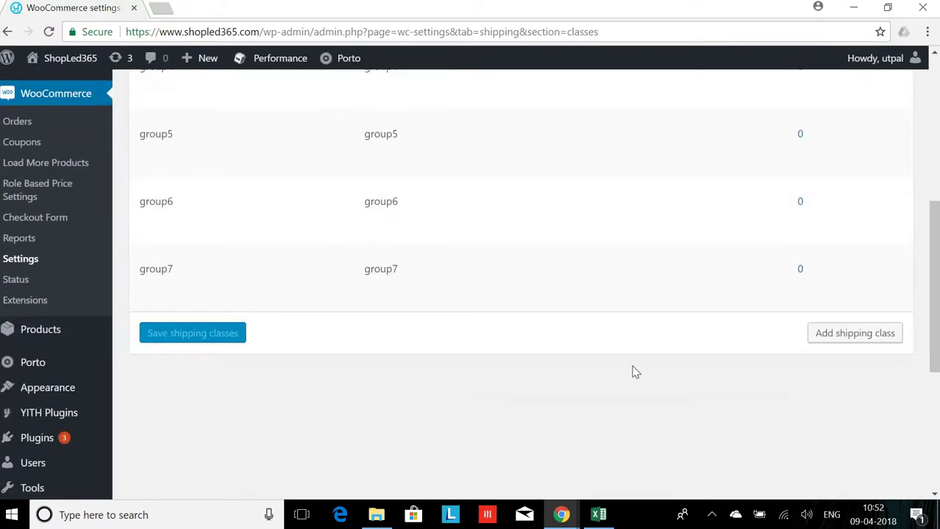
left_click(850, 339)
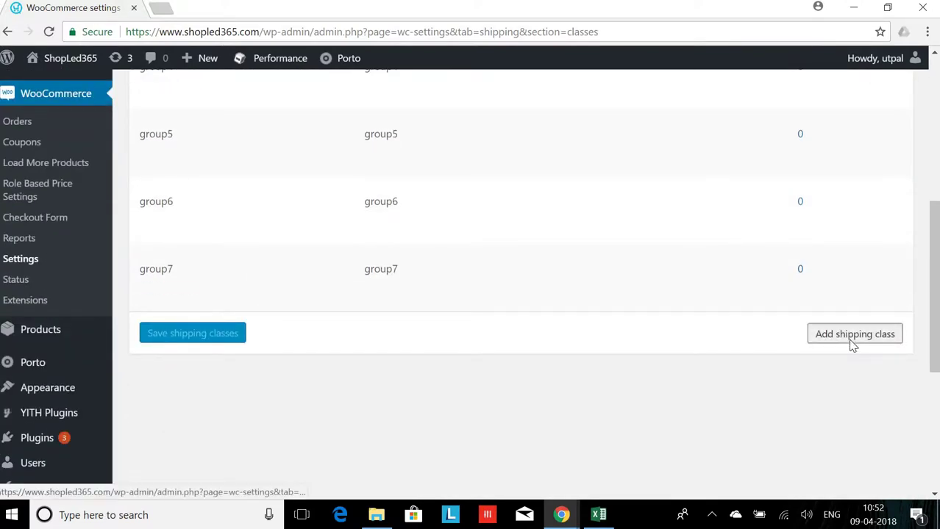
left_click(247, 339)
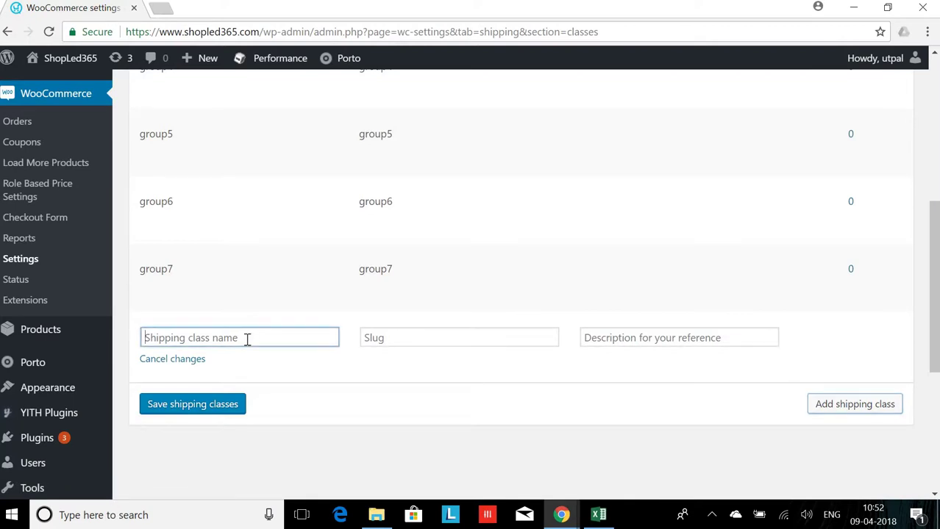
type("group8")
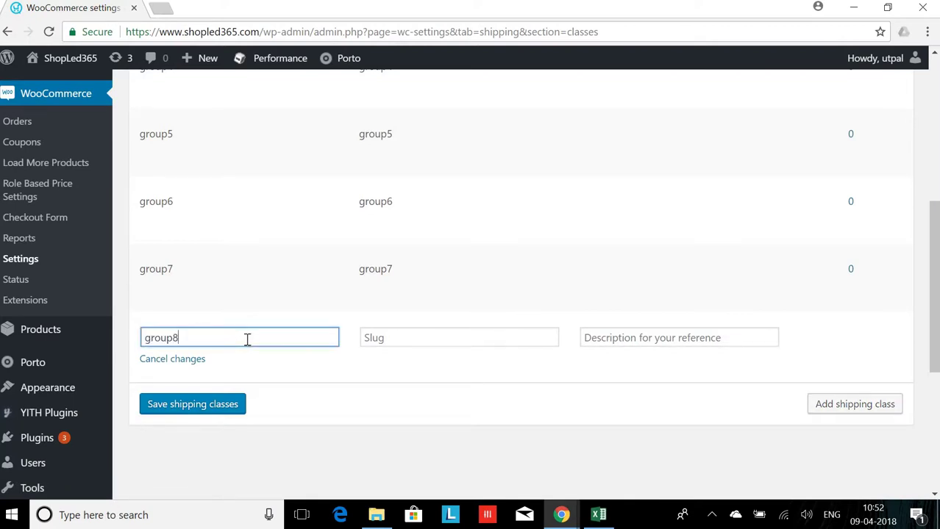
key("Tab")
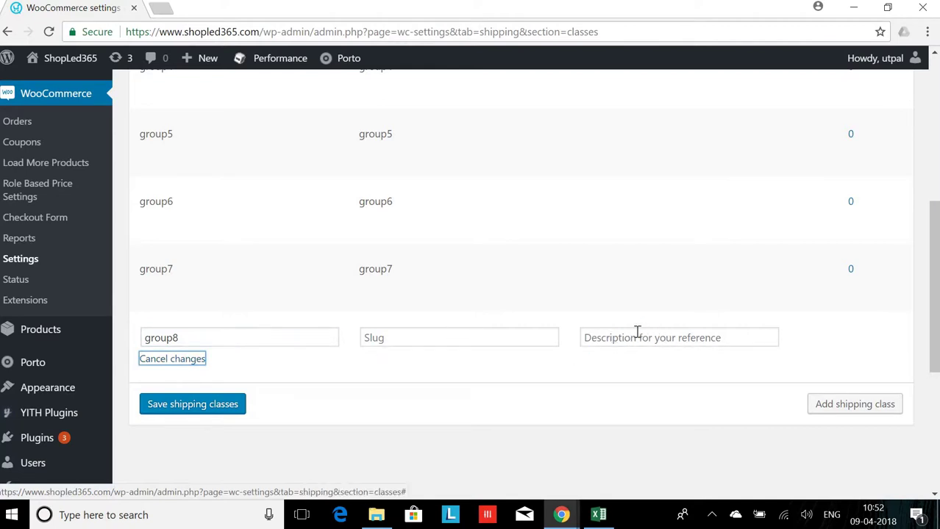
left_click(857, 409)
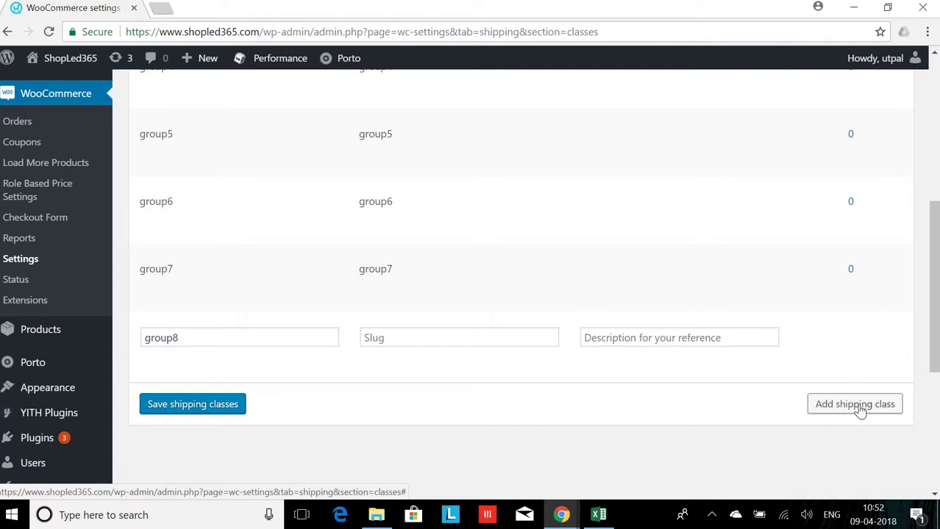
left_click(188, 412)
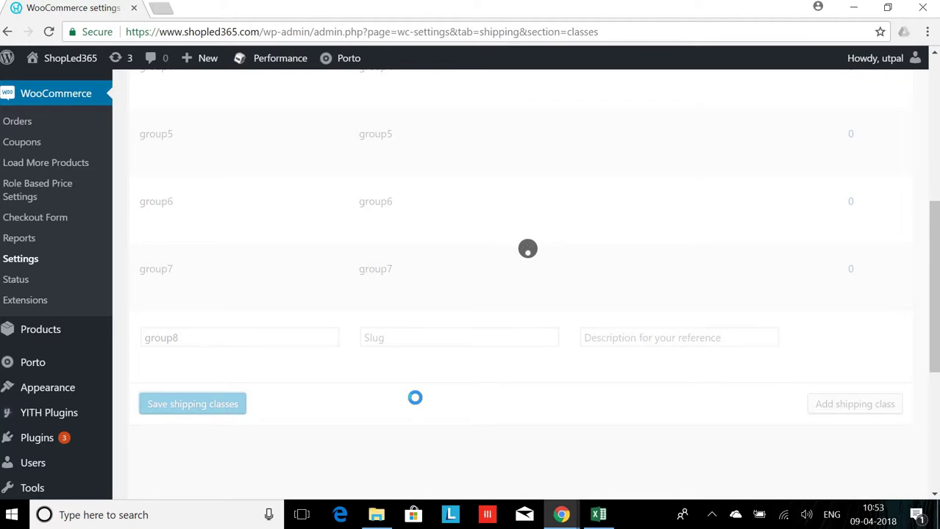
scroll(416, 397, "down", 1)
scroll(416, 392, "up", 3)
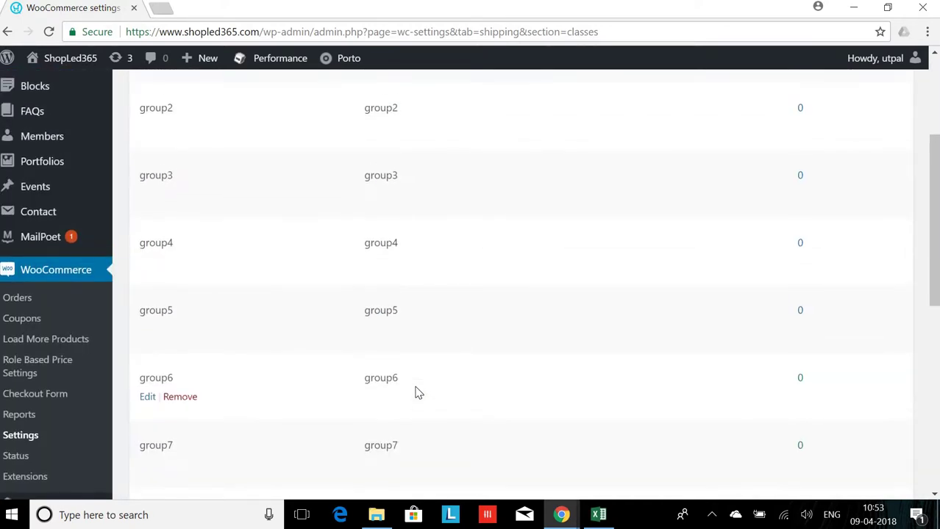
scroll(415, 392, "down", 3)
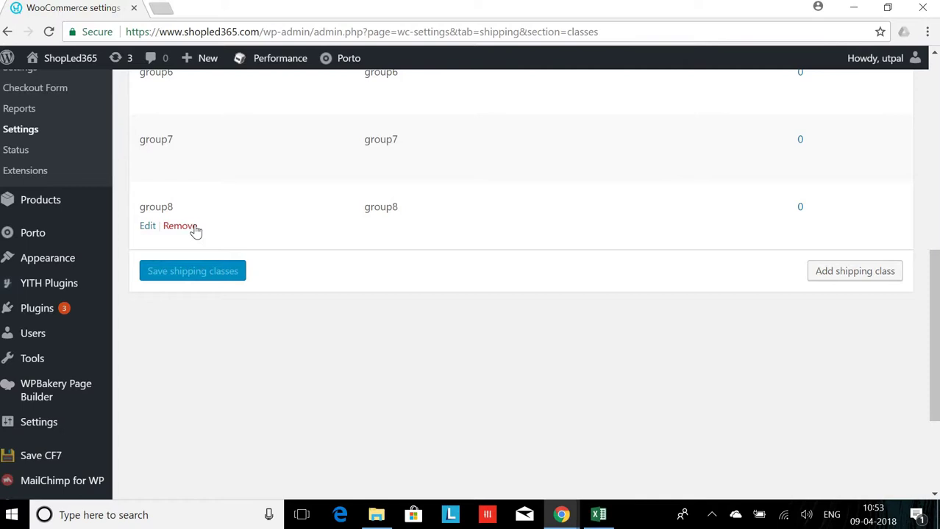
left_click(192, 227)
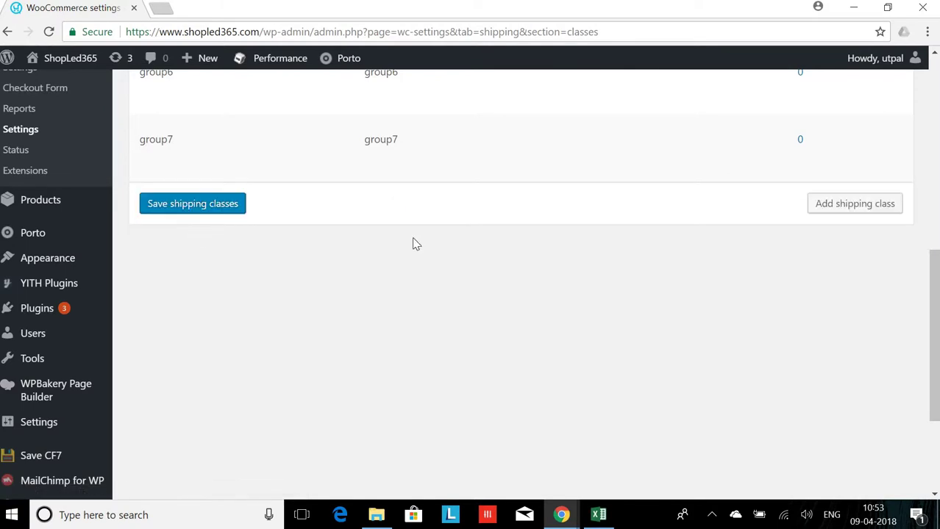
scroll(413, 243, "up", 3)
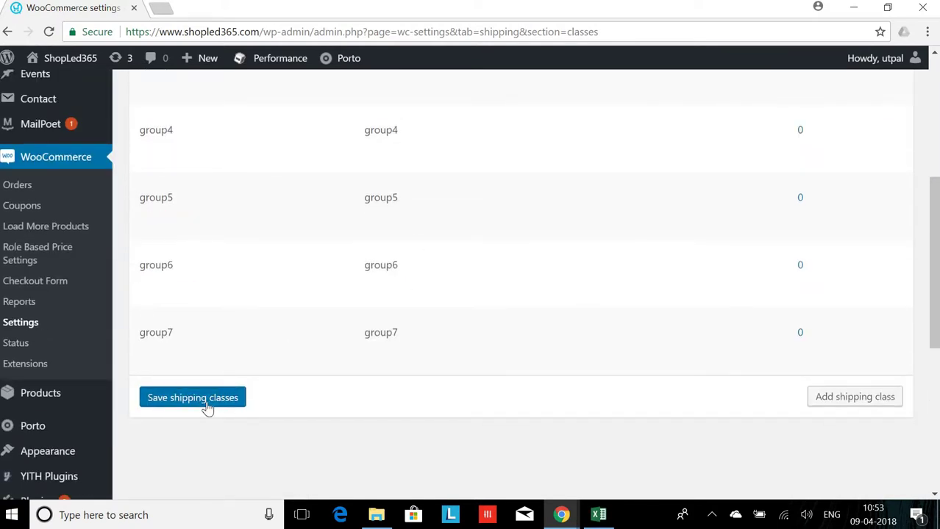
left_click(207, 407)
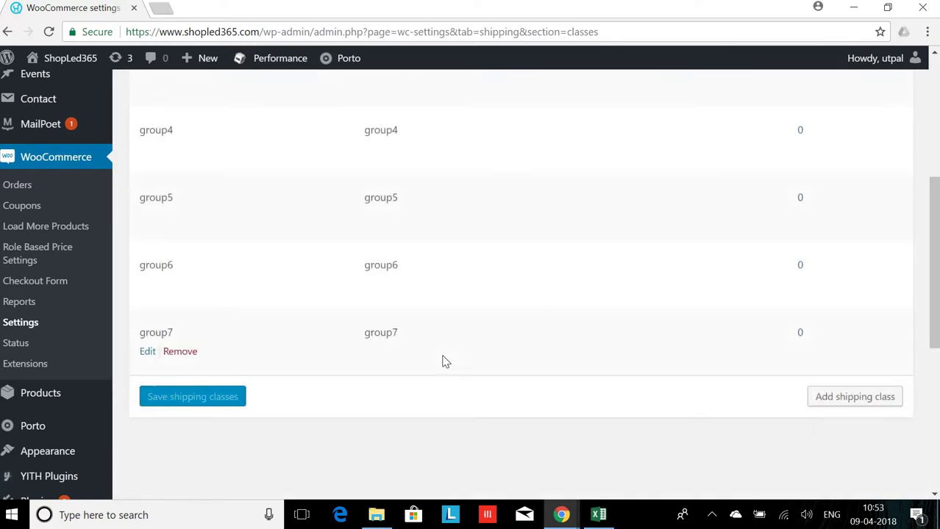
scroll(444, 362, "up", 4)
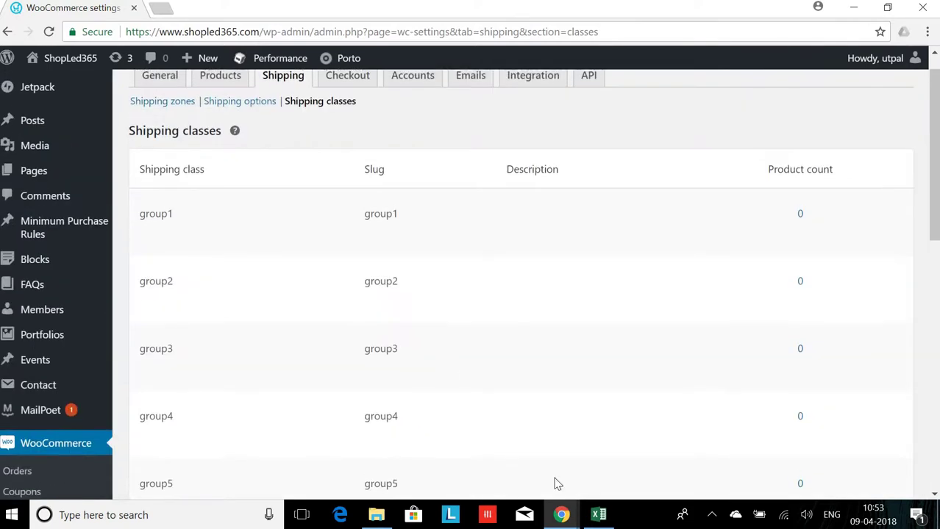
Add Group 8 in row 11 with Guj cost 200 and India cost 400
left_click(598, 515)
left_click(414, 291)
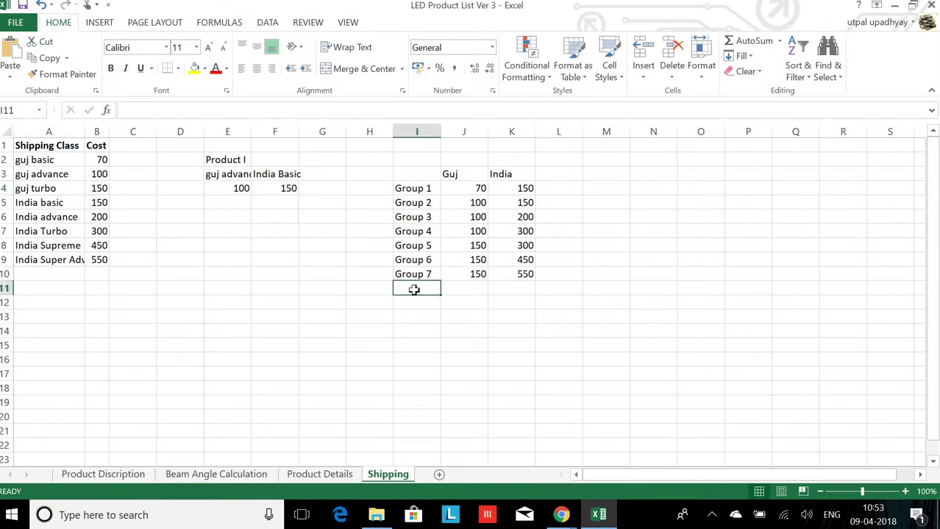
type("Group")
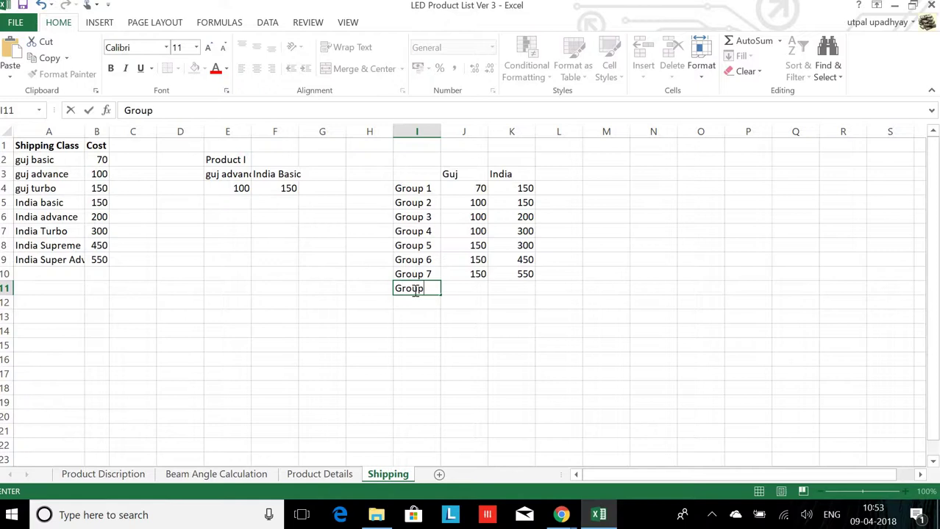
type(" 8")
key("Tab")
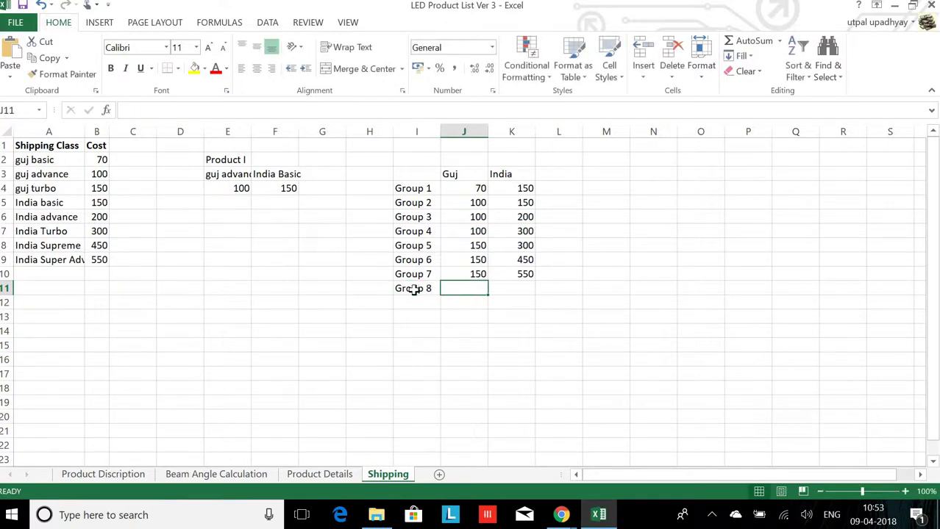
type("200")
key("Tab")
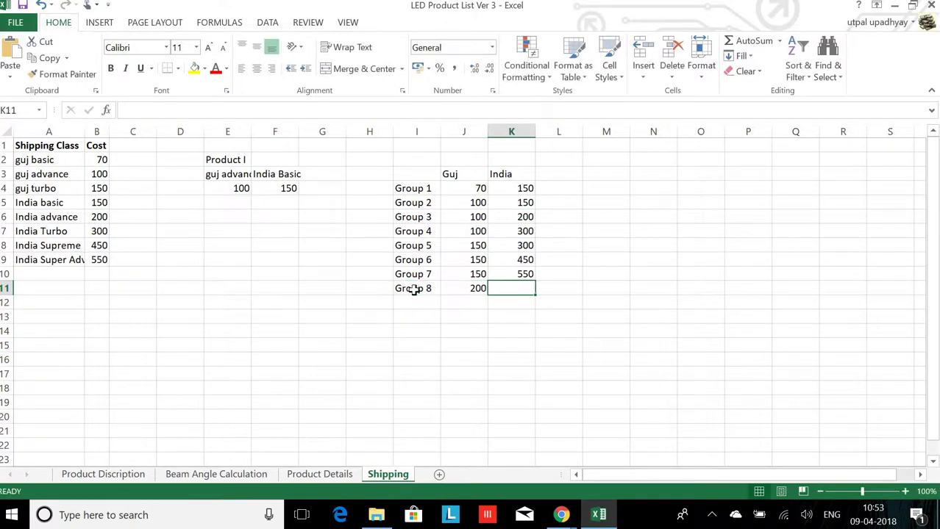
type("400")
key("Return")
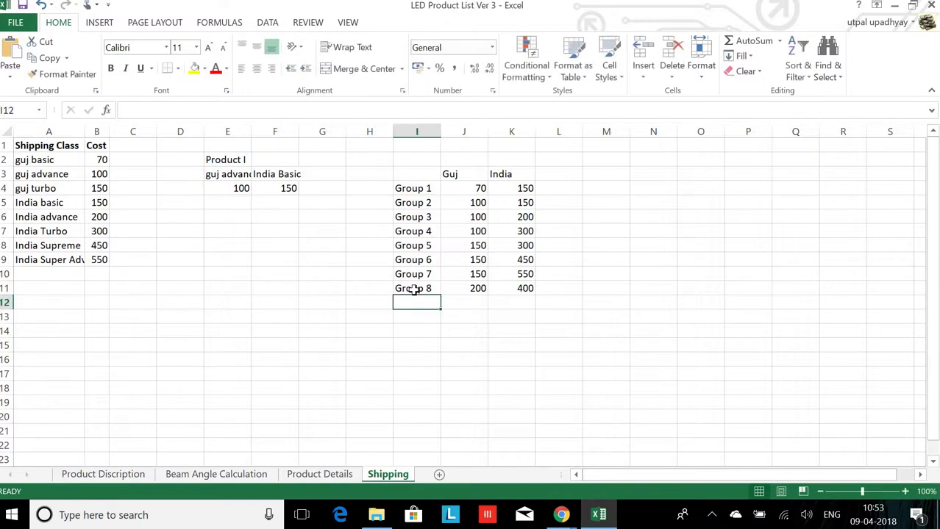
left_click(416, 290)
key("Right")
key("Left")
key("Left")
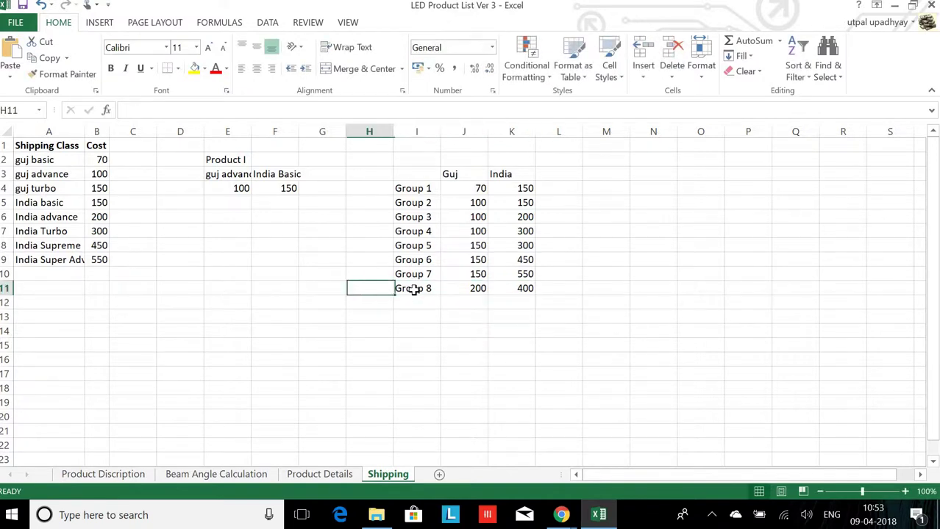
key("Right")
key("Right")
key("Right")
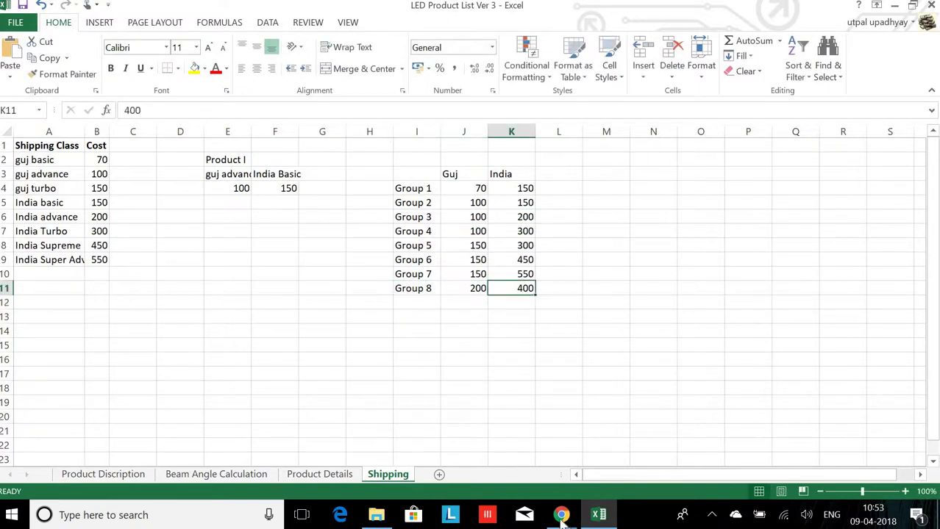
Back in Chrome, look over the shipping classes, then open the Shipping zones list
mouse_move(561, 517)
left_click(601, 477)
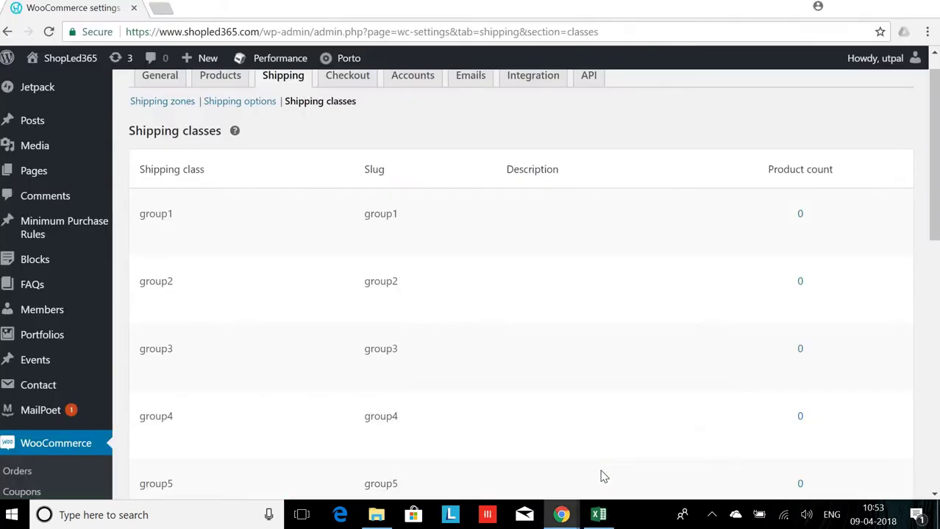
scroll(360, 287, "down", 4)
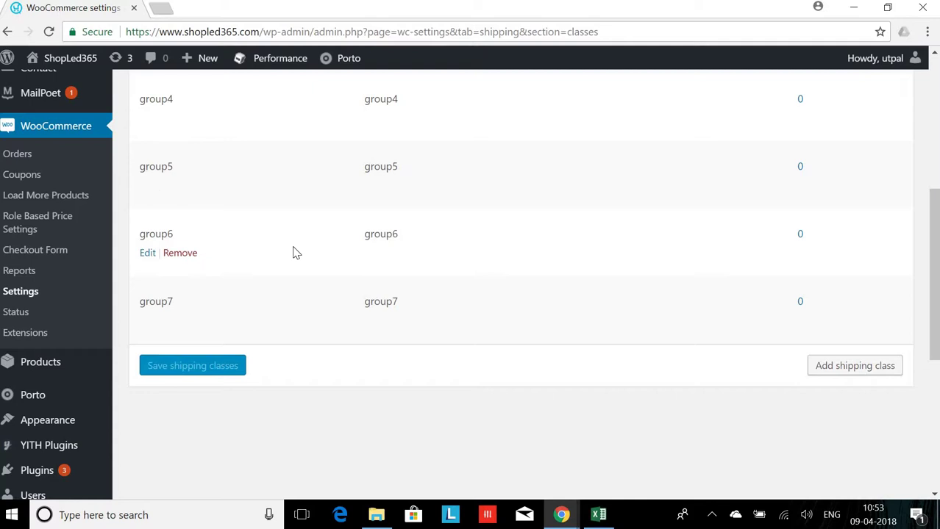
scroll(293, 251, "up", 4)
scroll(294, 252, "up", 1)
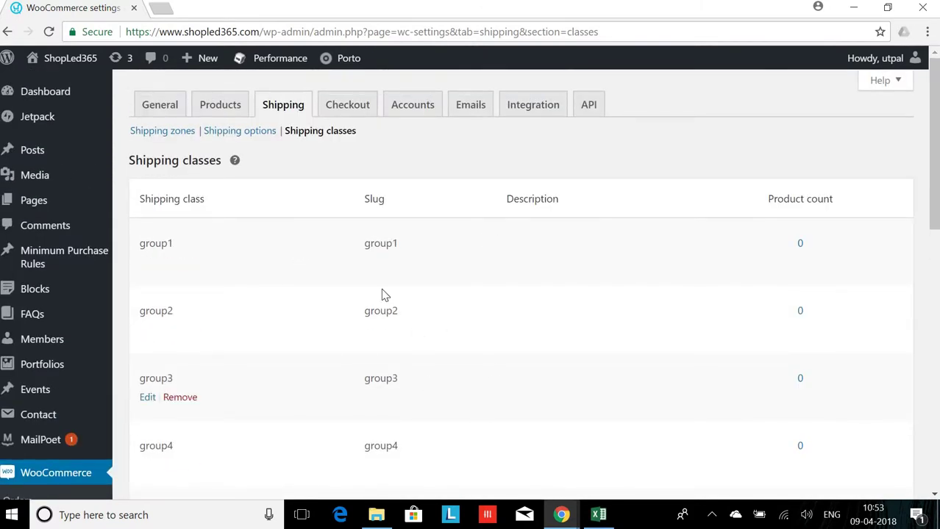
scroll(548, 359, "down", 3)
scroll(548, 359, "up", 3)
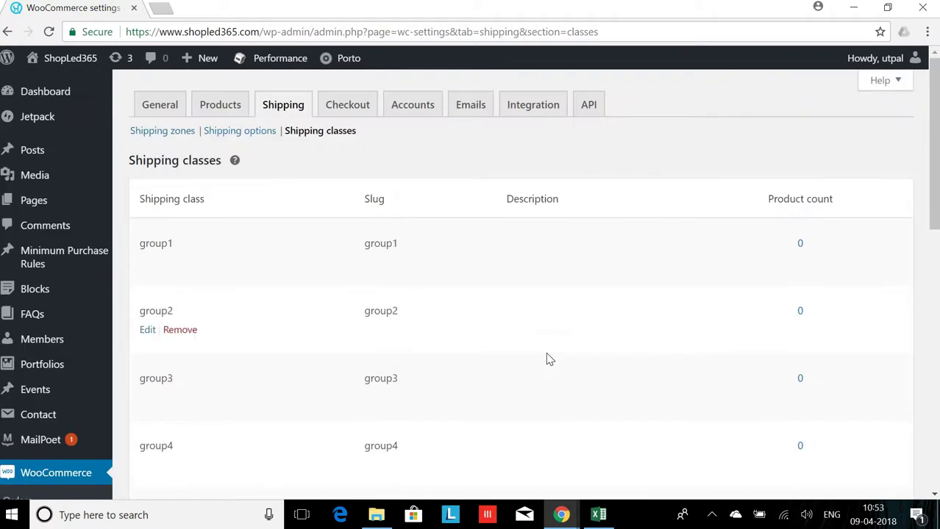
left_click(162, 133)
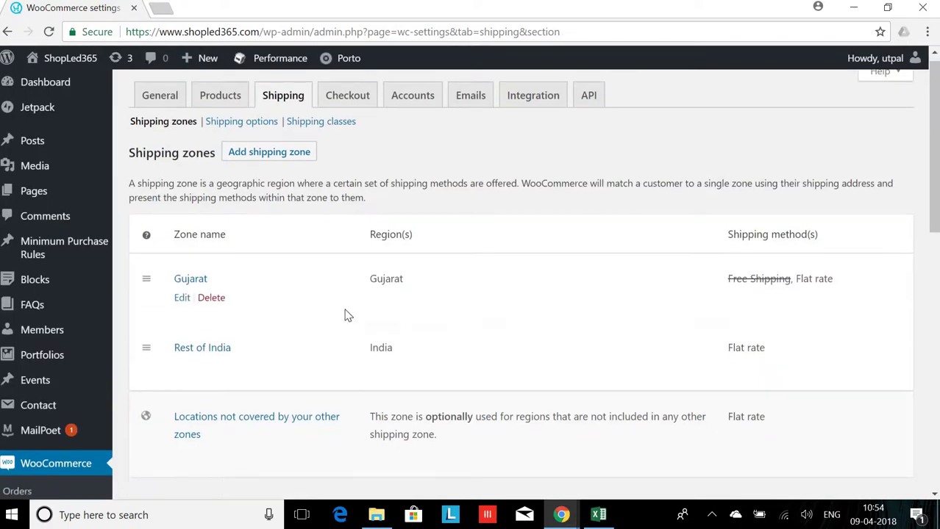
scroll(347, 316, "down", 1)
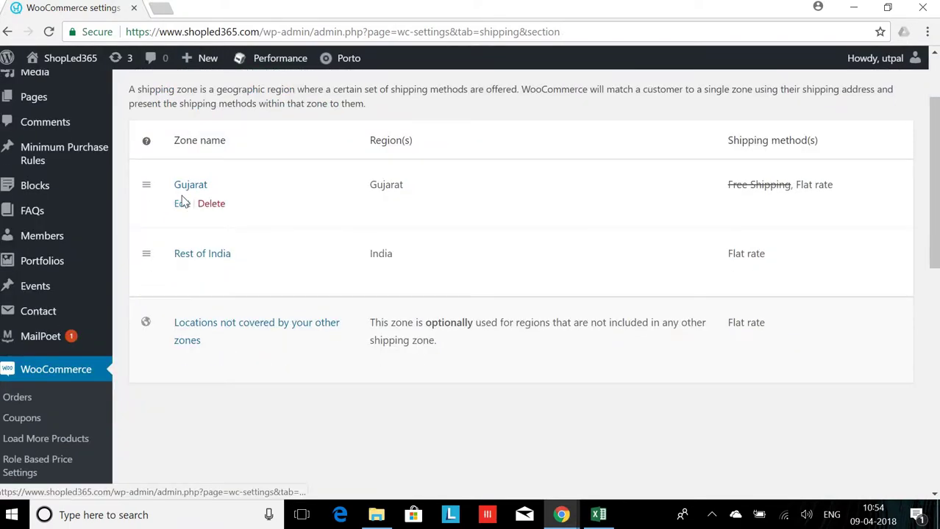
Open the Gujarat zone for editing and view its Free Shipping and Flat rate methods
left_click(181, 203)
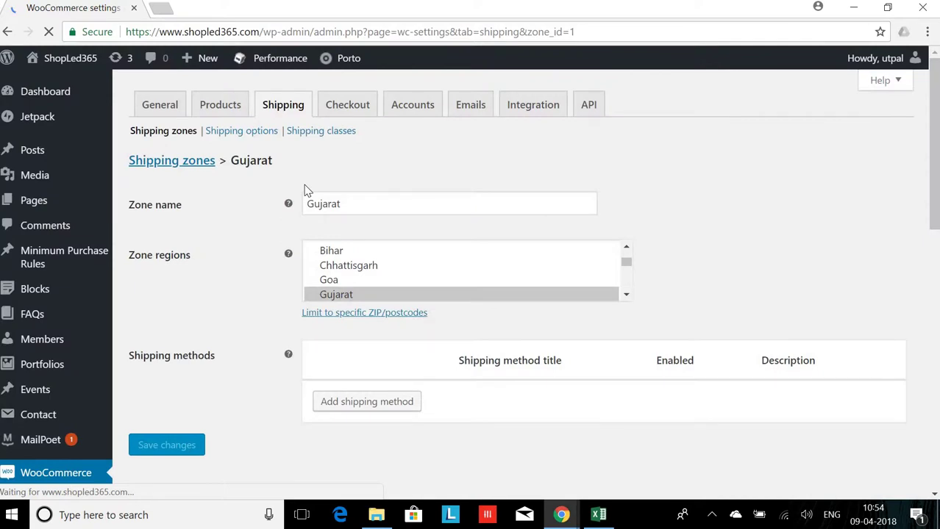
scroll(692, 229, "down", 2)
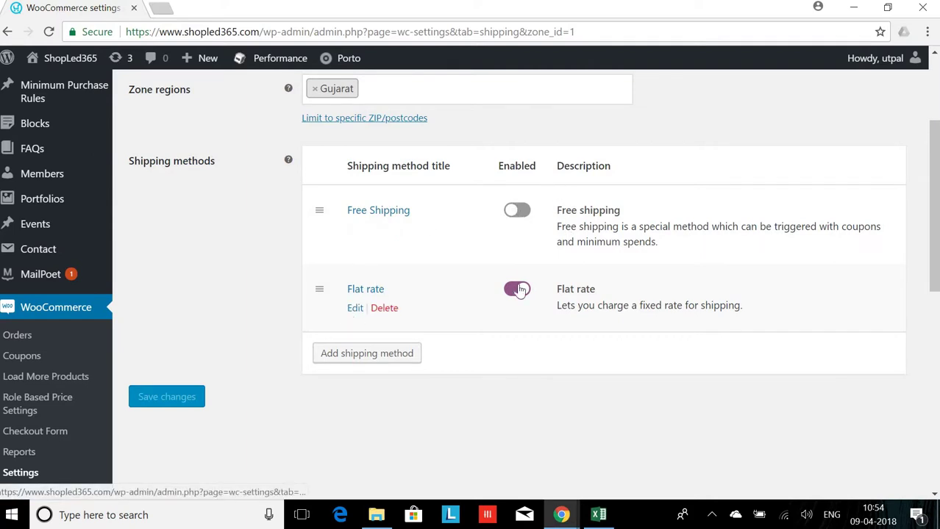
Open the Gujarat Flat rate settings and set Tax status to None
left_click(353, 311)
scroll(473, 275, "down", 2)
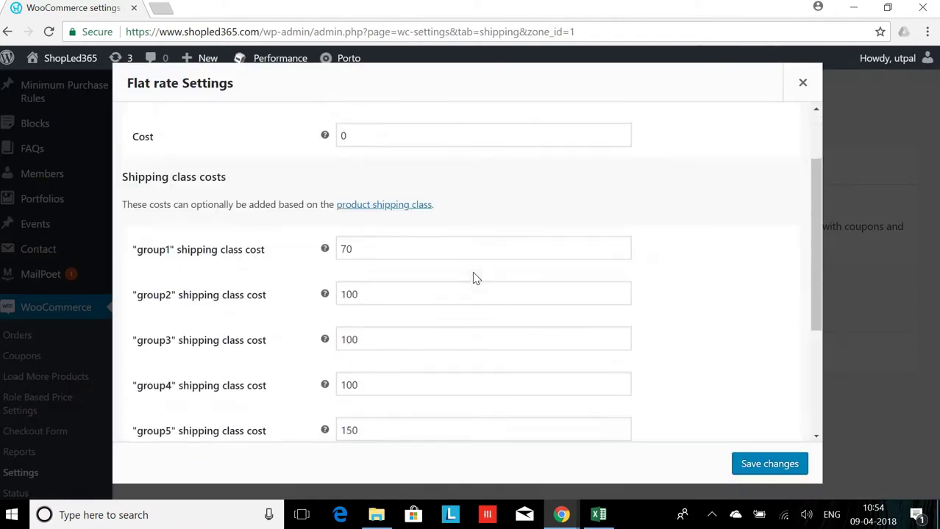
scroll(474, 276, "up", 2)
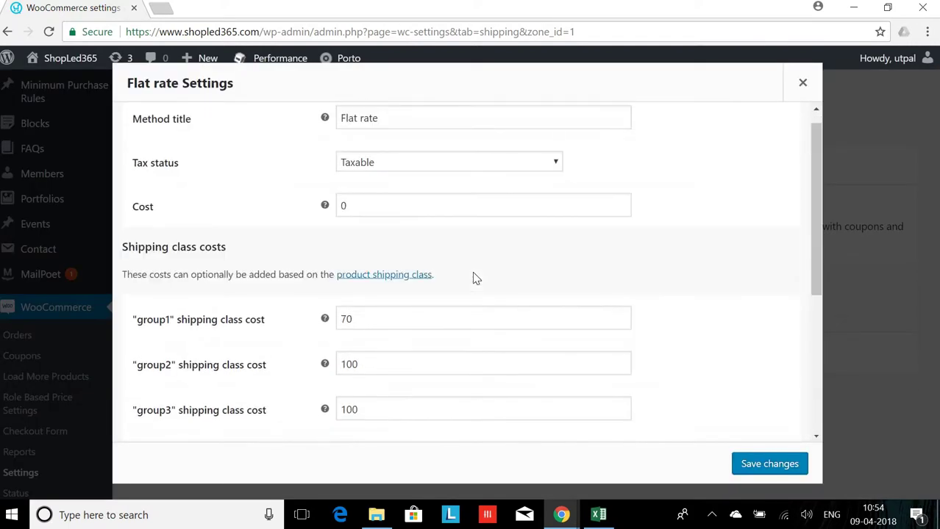
scroll(474, 278, "up", 1)
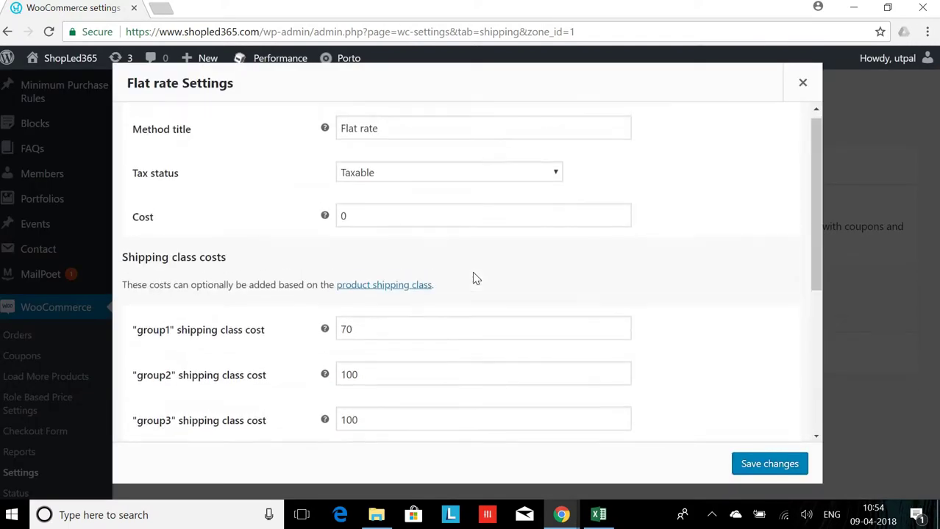
left_click(455, 184)
left_click(454, 183)
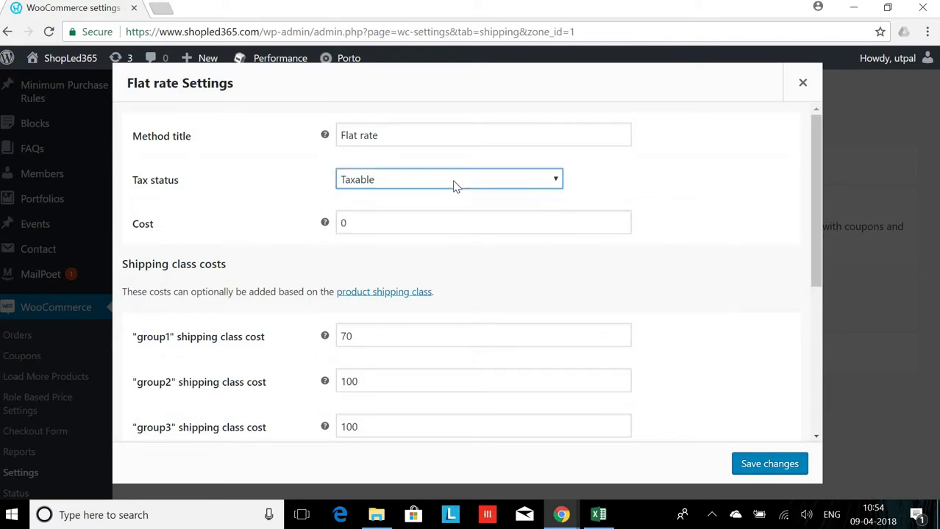
left_click(453, 184)
left_click(446, 226)
Review the flat rate's shipping class cost fields against the Excel Guj costs
scroll(454, 254, "down", 1)
scroll(453, 250, "down", 1)
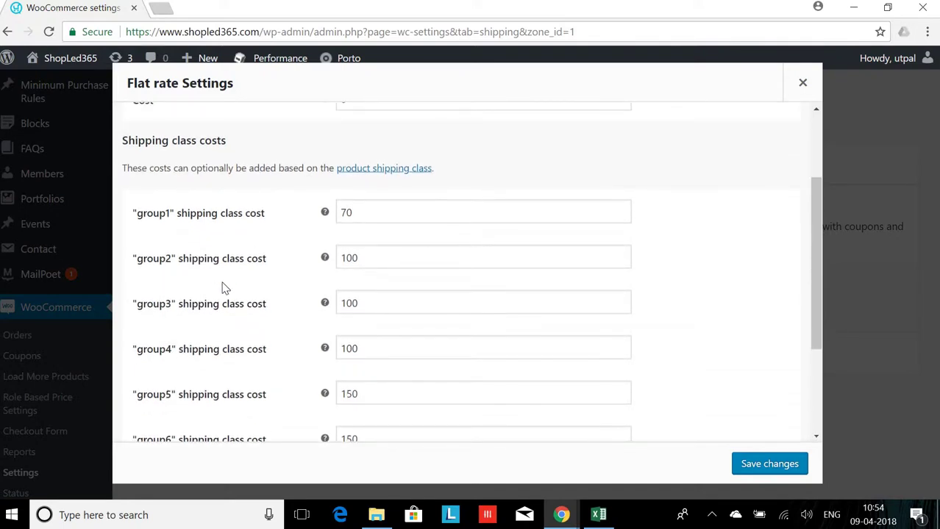
scroll(224, 287, "down", 2)
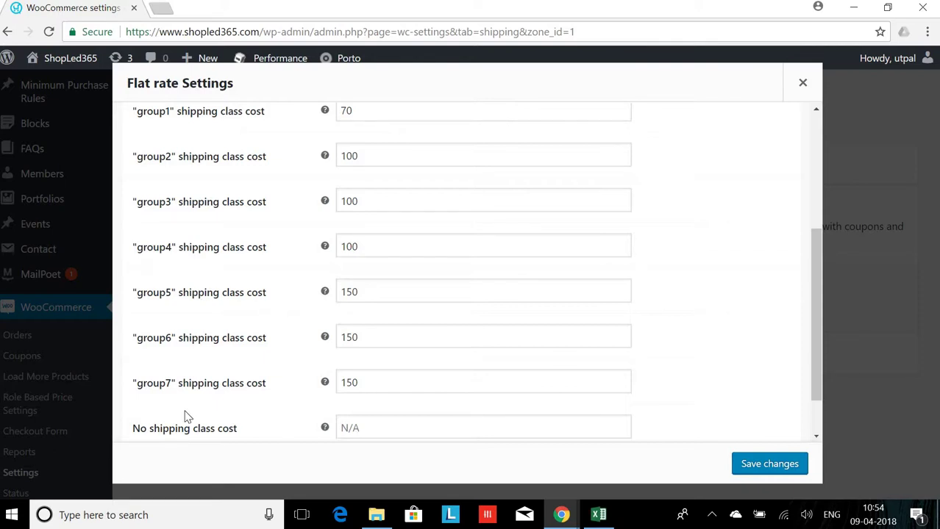
scroll(186, 417, "down", 1)
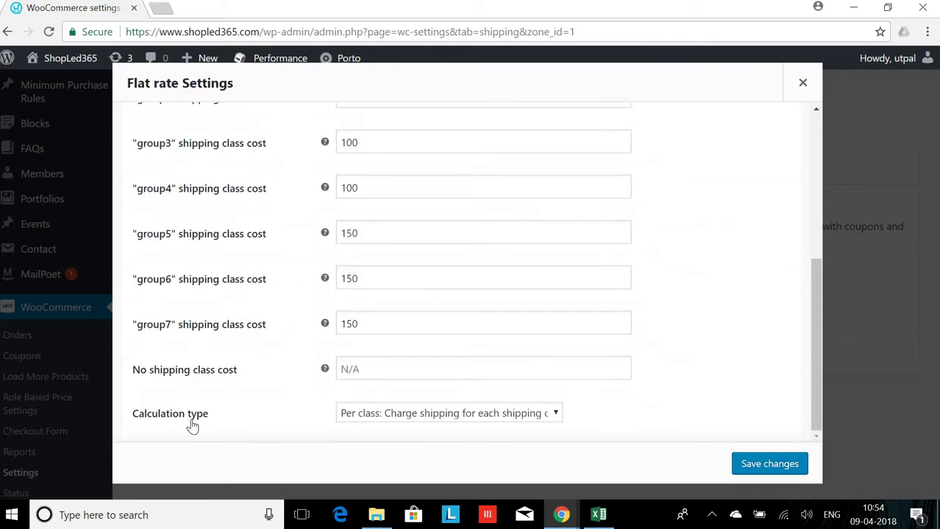
left_click(387, 375)
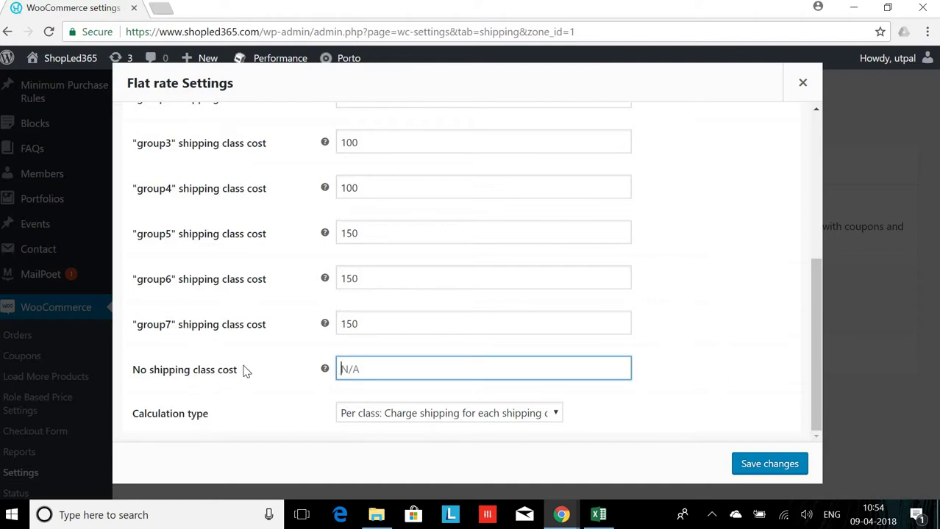
scroll(246, 371, "up", 1)
scroll(245, 371, "up", 2)
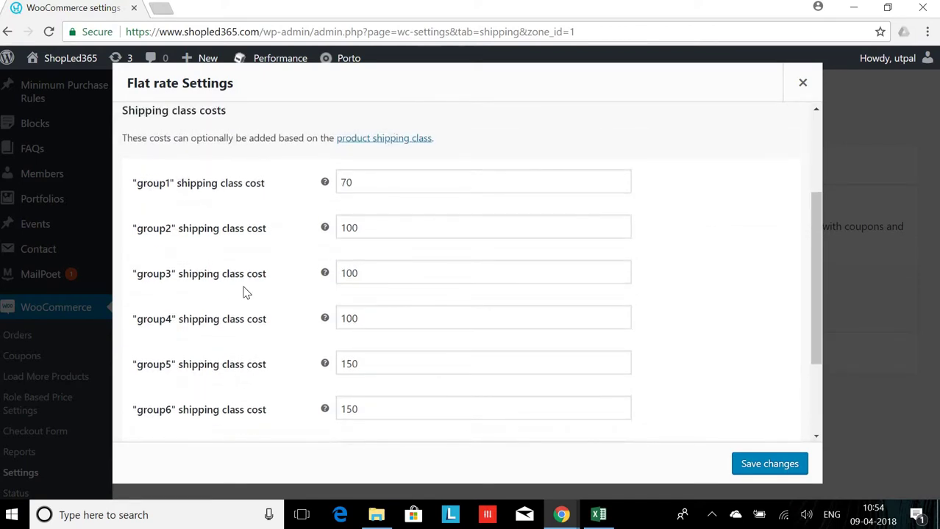
scroll(246, 292, "down", 1)
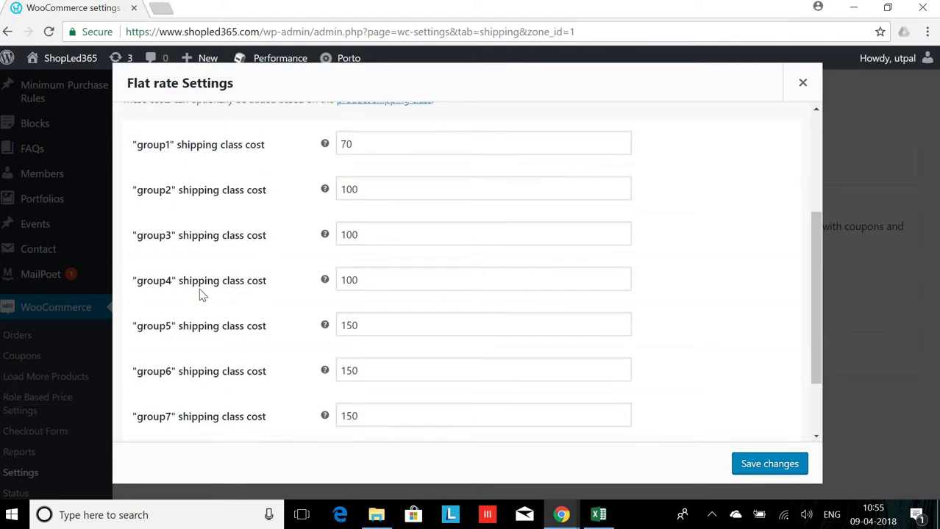
scroll(202, 295, "down", 2)
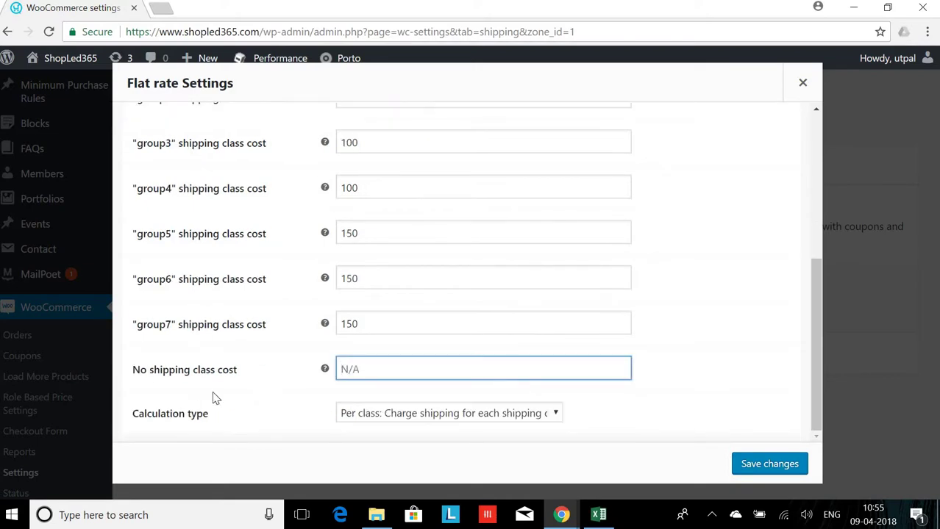
scroll(252, 384, "up", 3)
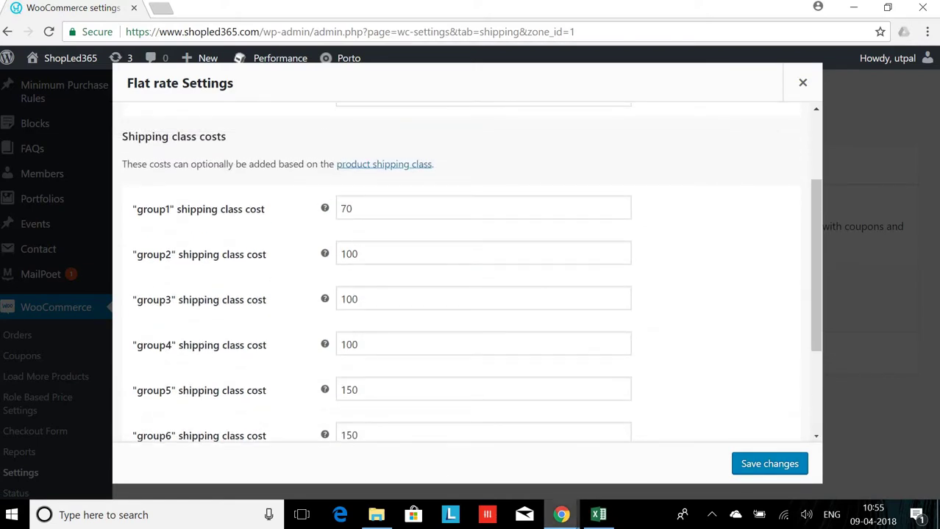
left_click(598, 515)
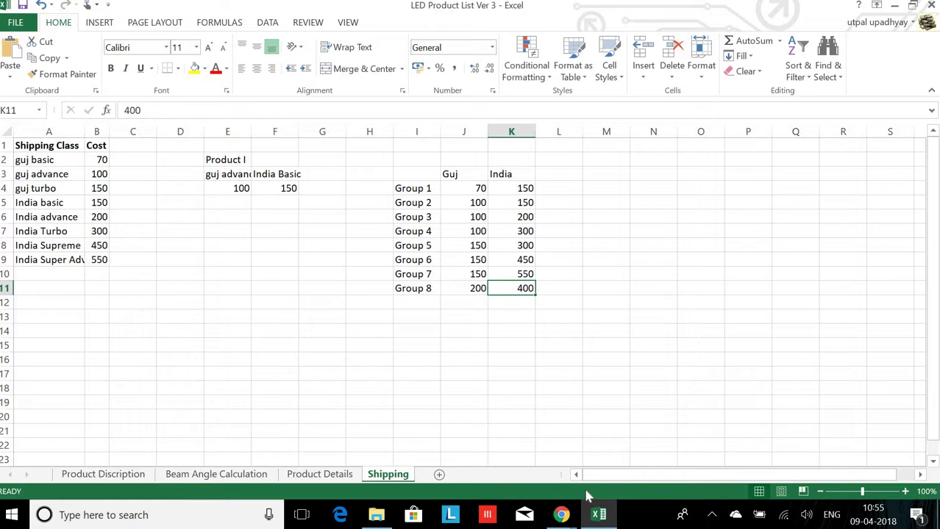
mouse_move(564, 515)
left_click(613, 474)
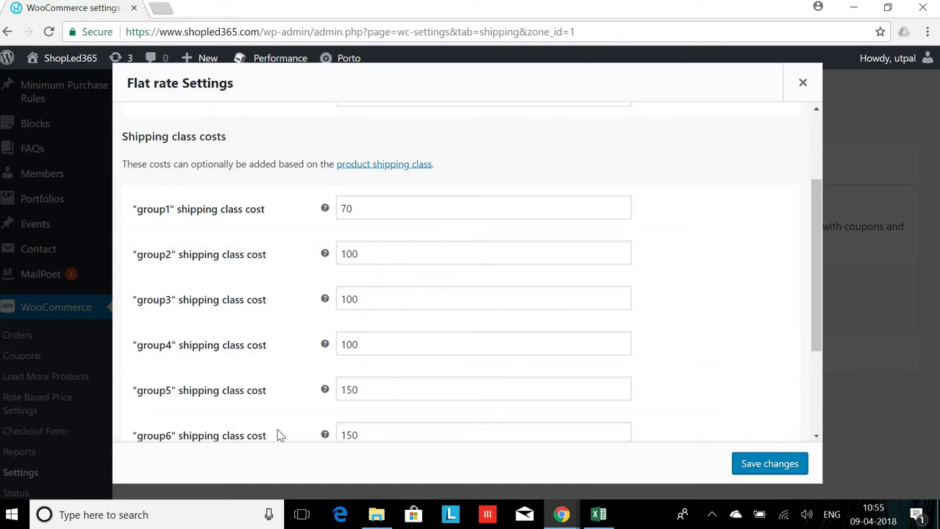
left_click(598, 514)
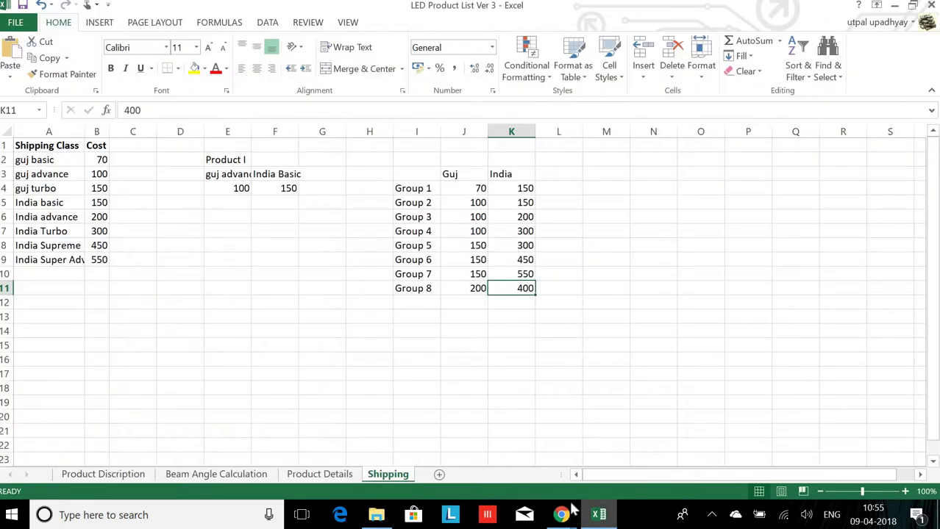
left_click(519, 205)
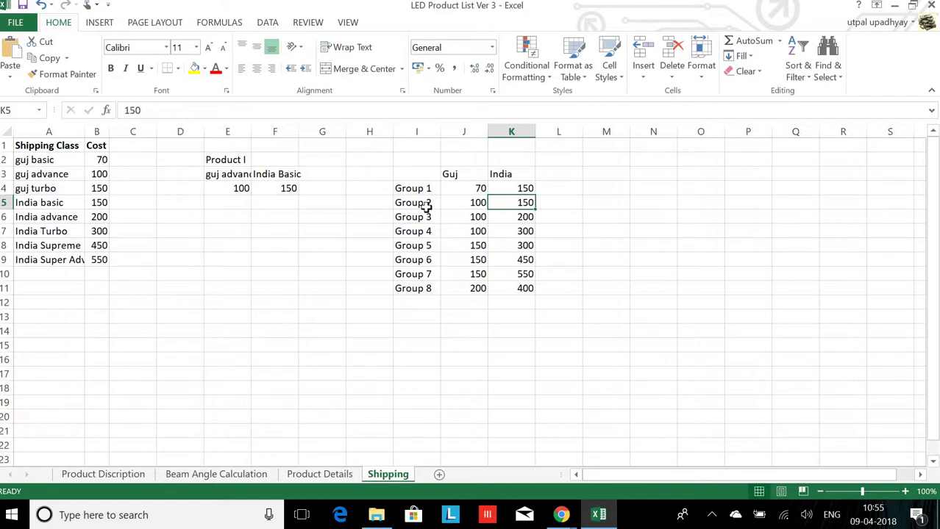
left_click_drag(426, 208, 425, 213)
left_click(428, 215)
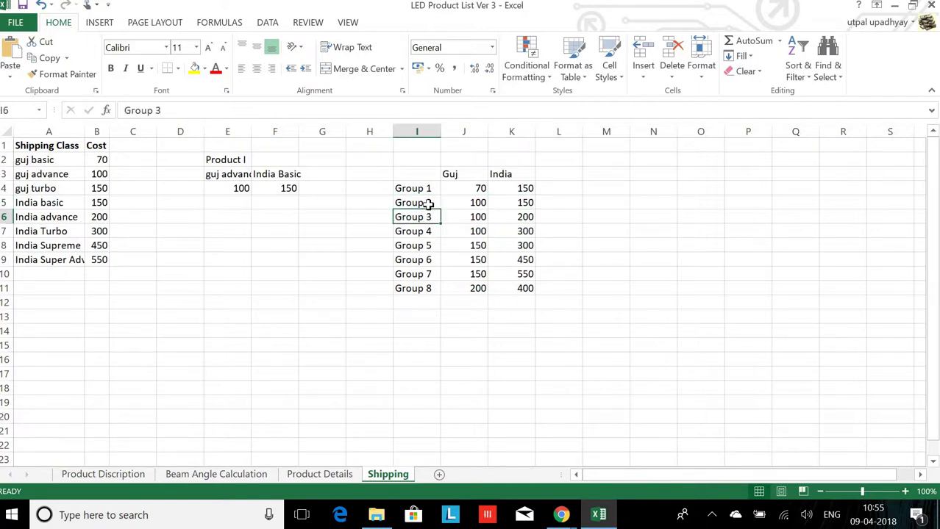
left_click(428, 204)
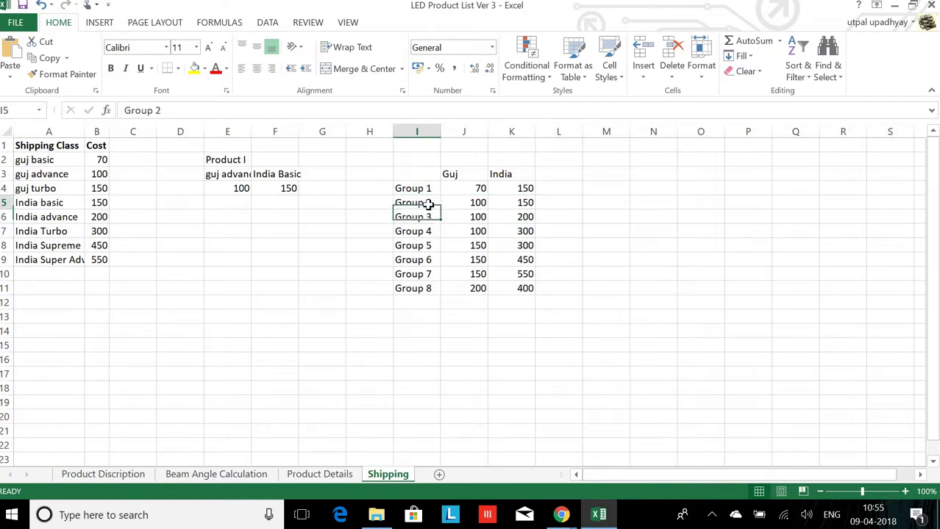
left_click(519, 205)
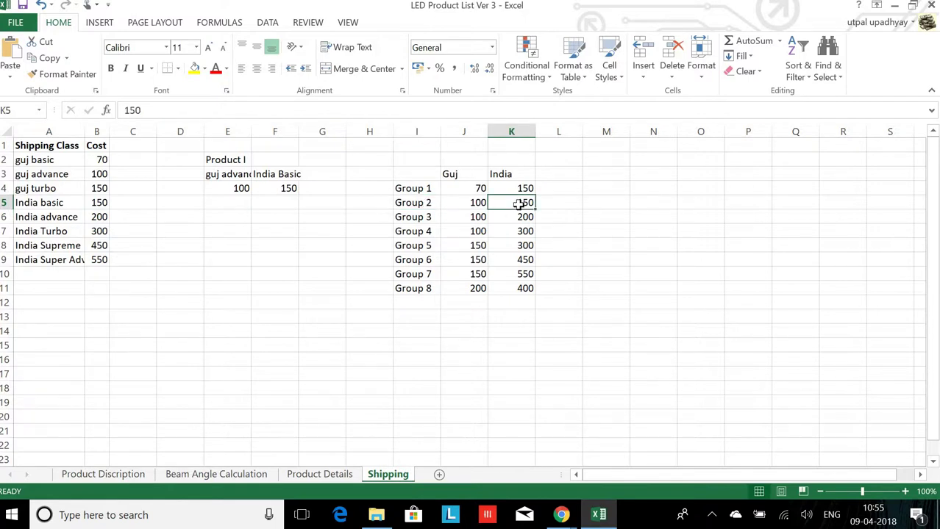
left_click(478, 201)
left_click(511, 203)
left_click(478, 207)
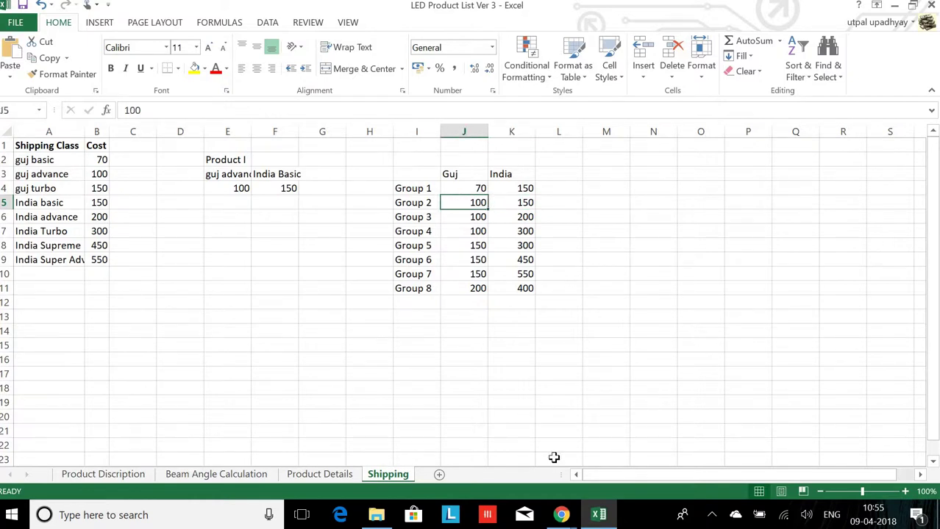
Back in the browser, save the Gujarat Flat rate settings
mouse_move(563, 517)
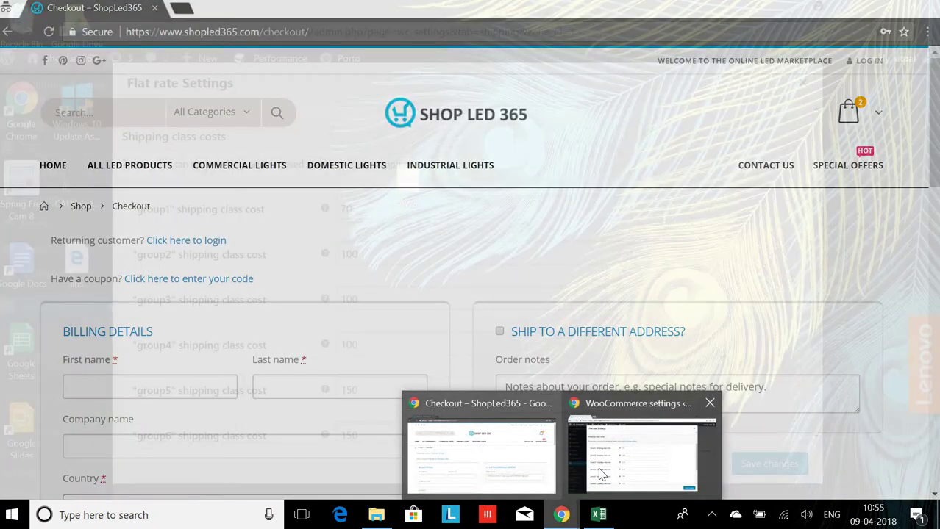
left_click(603, 467)
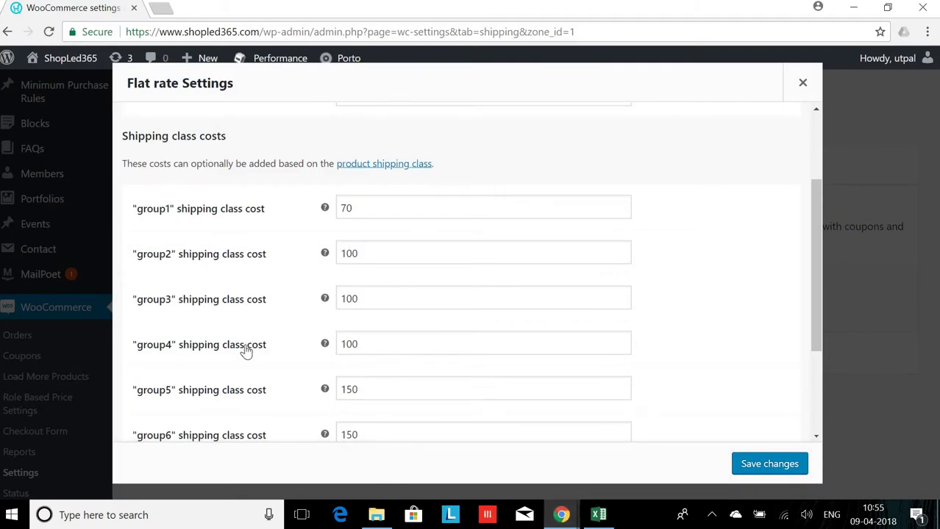
key("Tab")
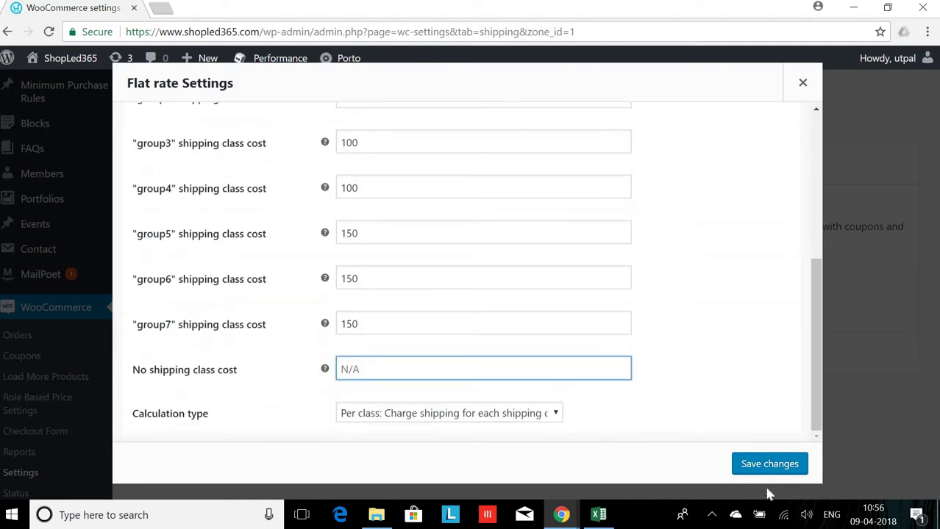
left_click(762, 466)
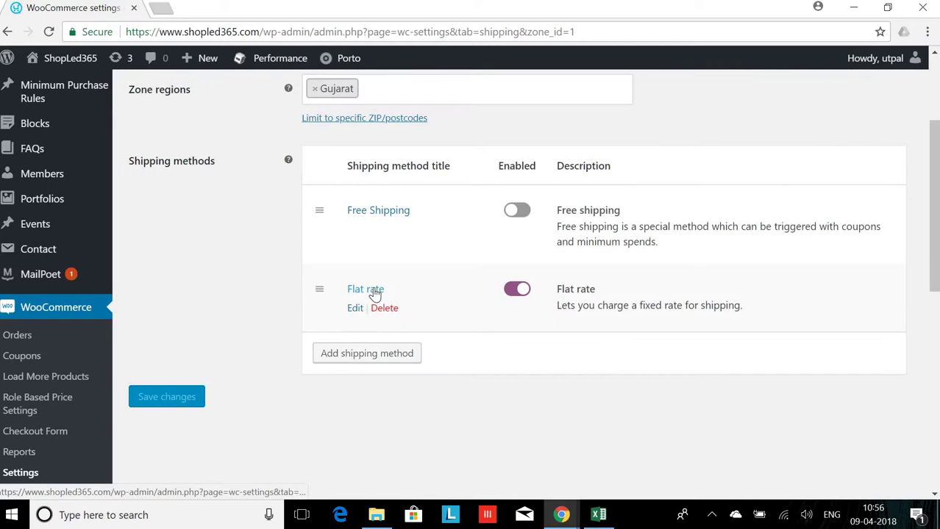
Return to the shipping zones list and open the Rest of India zone for editing
scroll(375, 293, "up", 3)
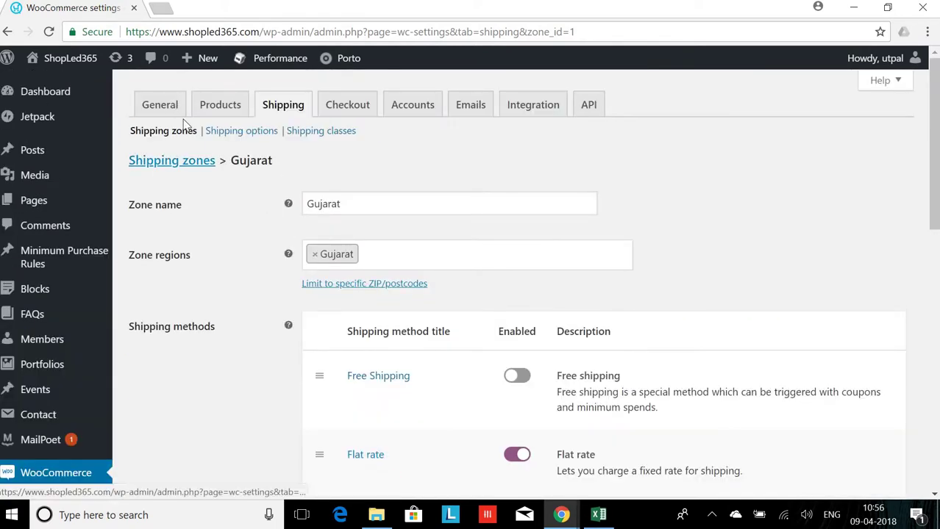
left_click(174, 160)
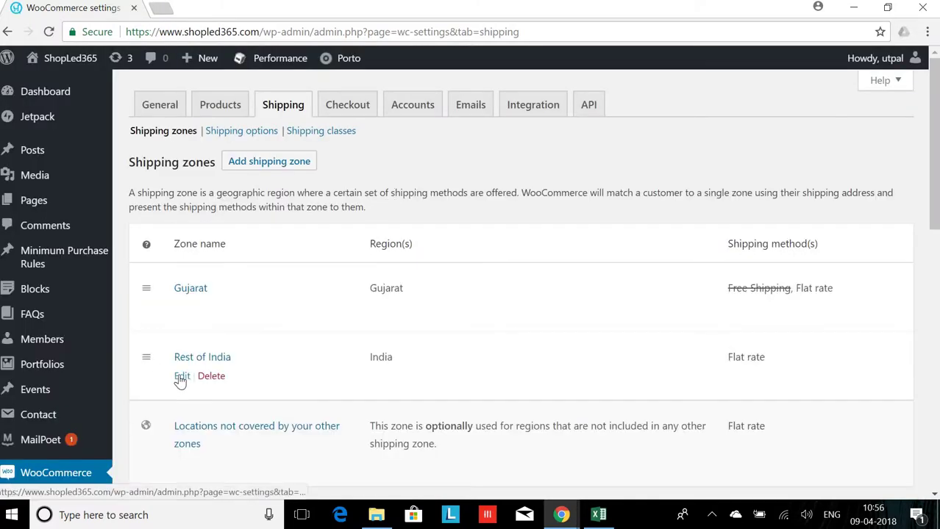
left_click(180, 378)
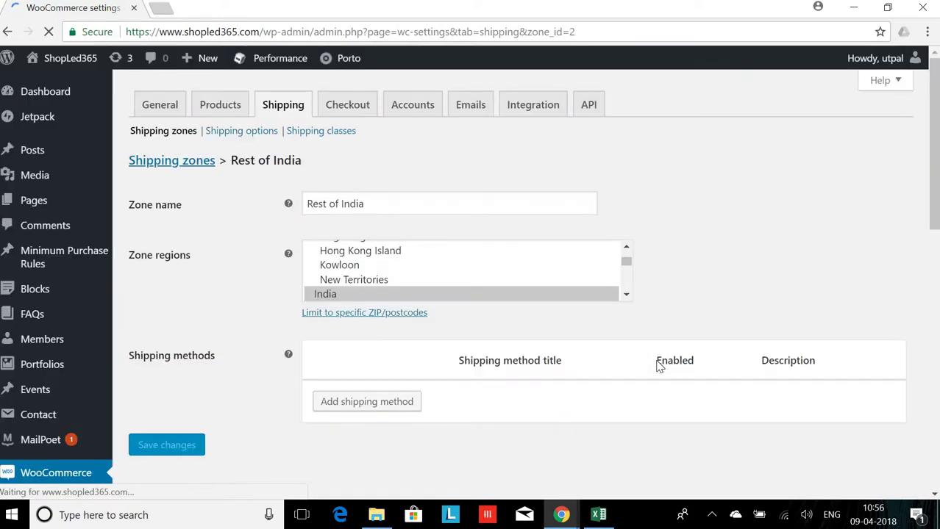
Open the Rest of India zone's flat rate settings
mouse_move(436, 383)
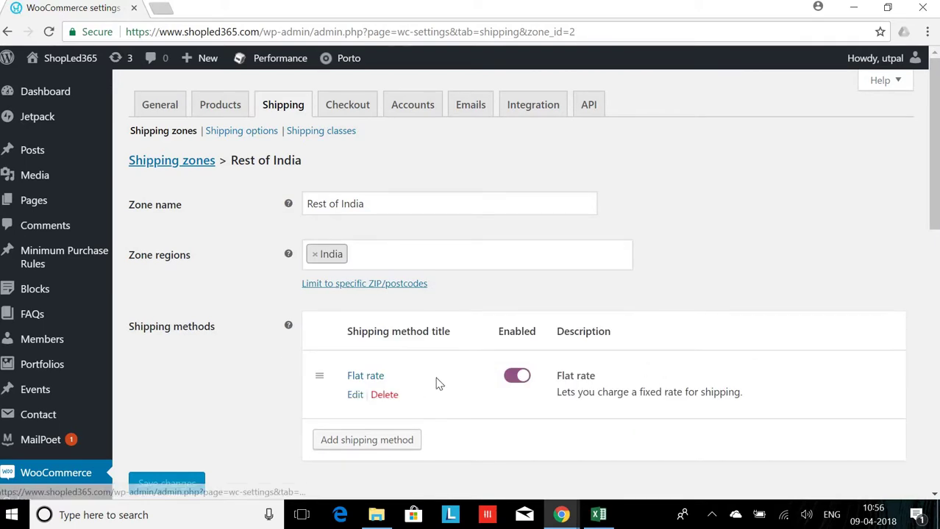
left_click(354, 395)
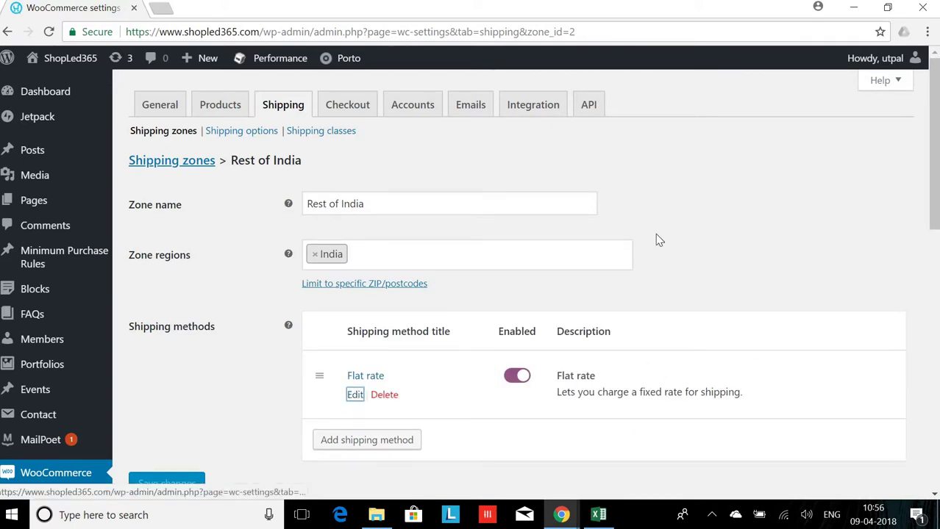
scroll(659, 234, "down", 4)
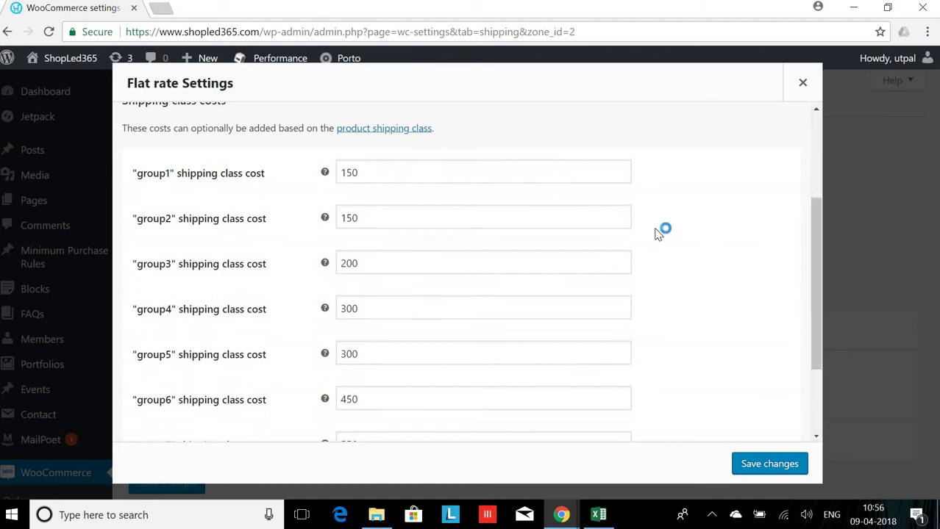
scroll(658, 234, "up", 4)
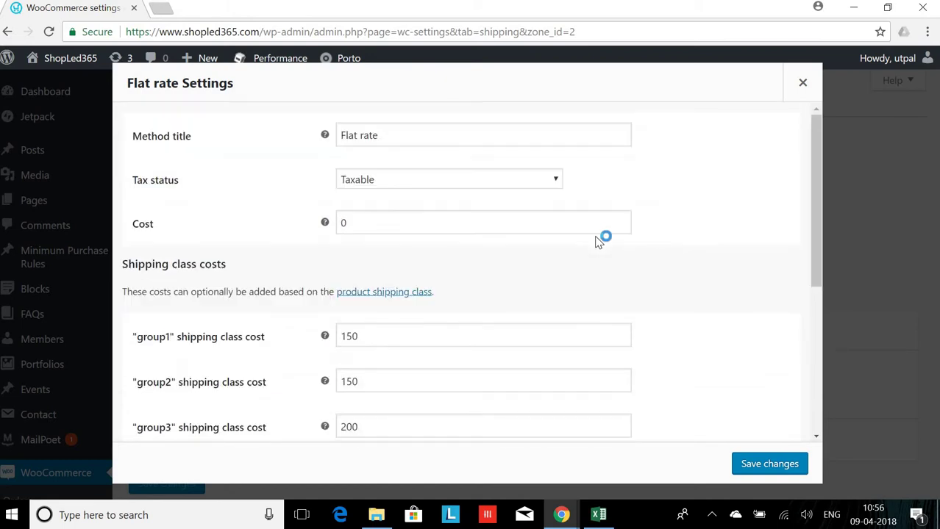
Set tax status to None and review the group1–group7 class costs of 150–550
left_click(457, 190)
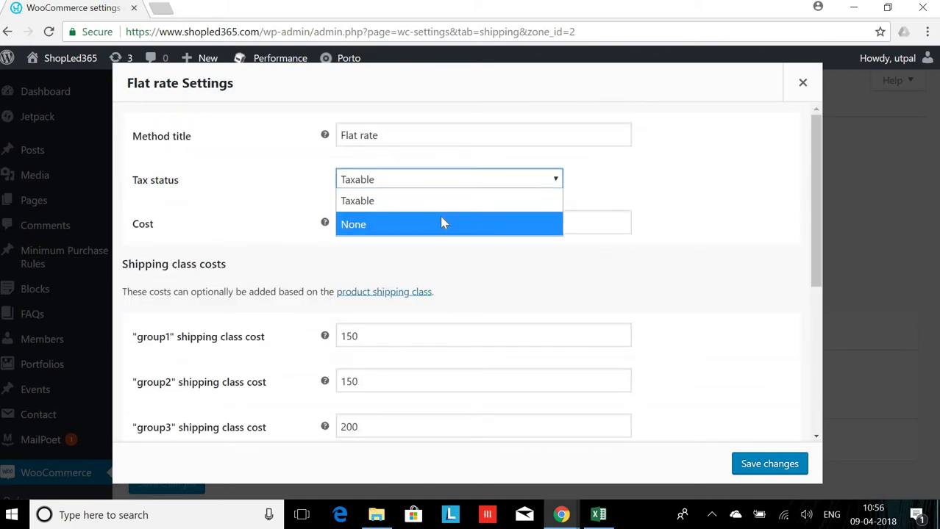
left_click(440, 218)
scroll(721, 313, "down", 4)
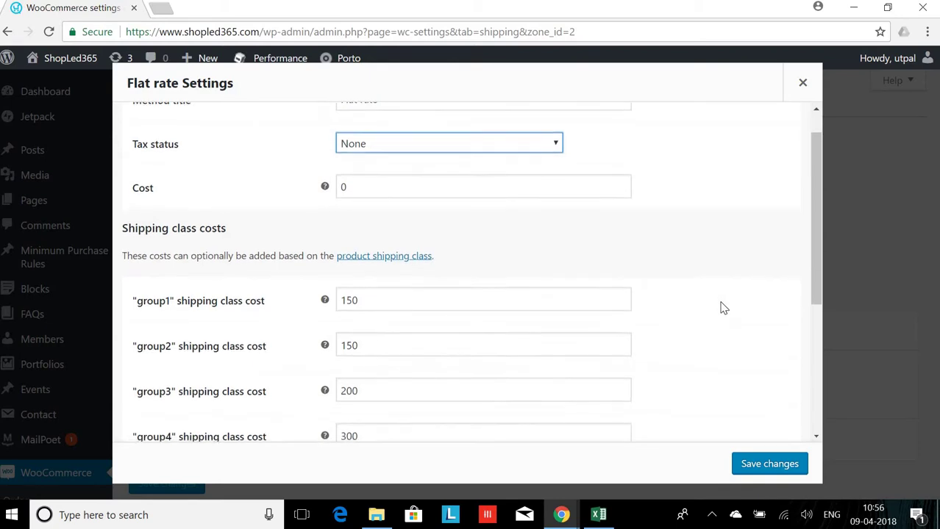
scroll(720, 309, "down", 1)
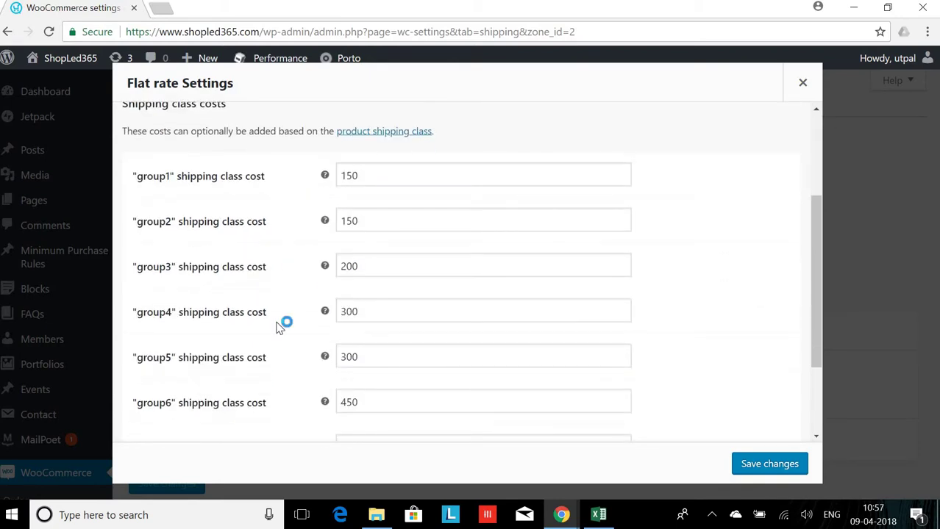
scroll(278, 327, "down", 3)
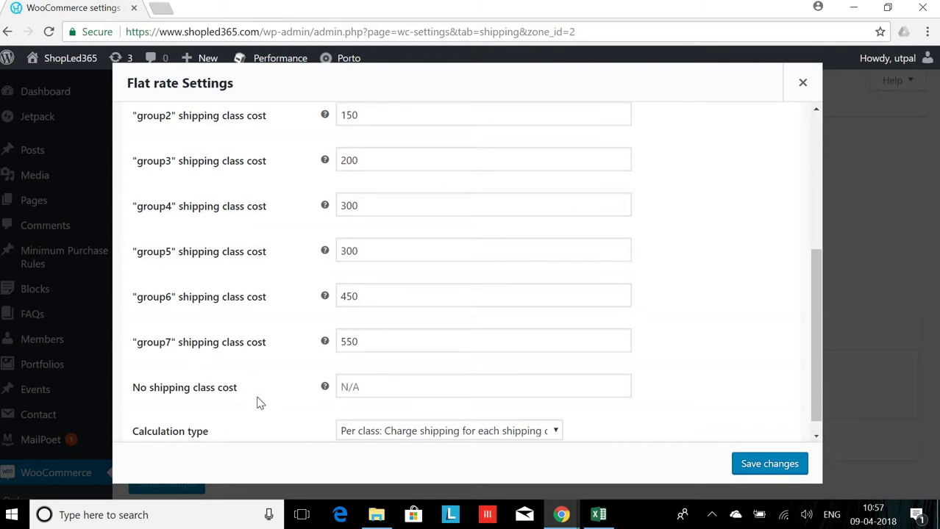
scroll(258, 403, "up", 4)
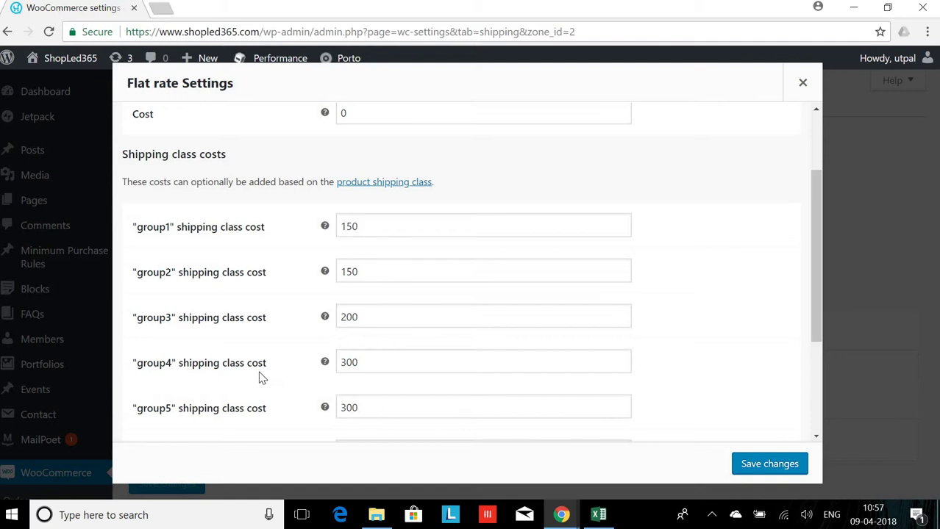
scroll(319, 309, "down", 1)
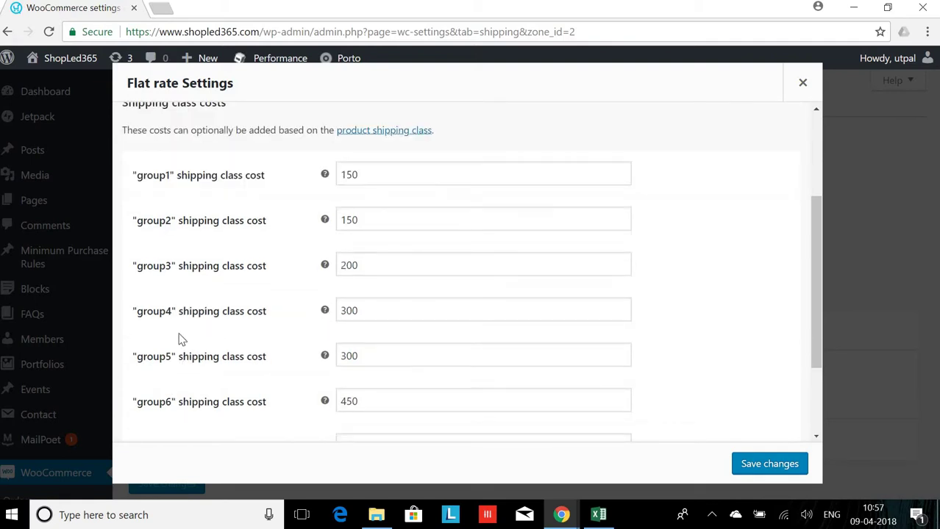
Check the Guj and India group costs in the Shipping spreadsheet, then return to WooCommerce shipping settings
left_click(598, 516)
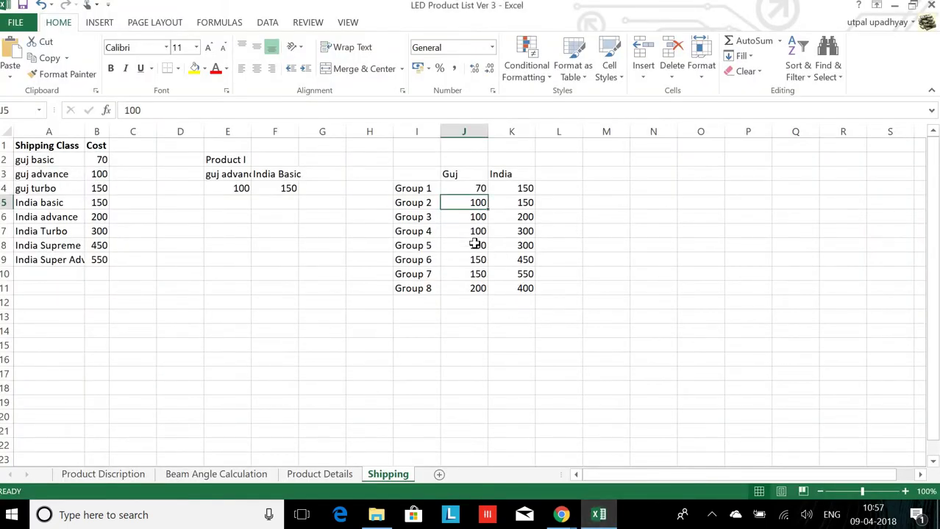
left_click(559, 514)
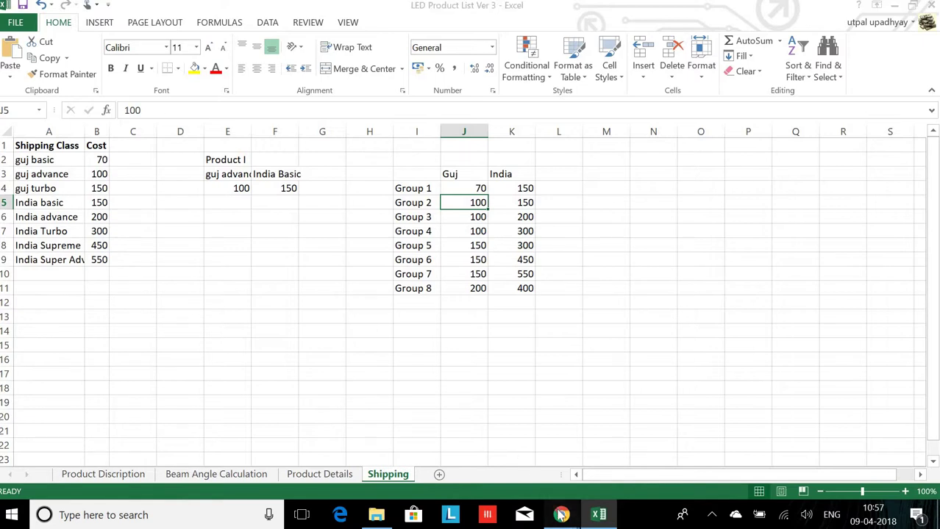
left_click(607, 484)
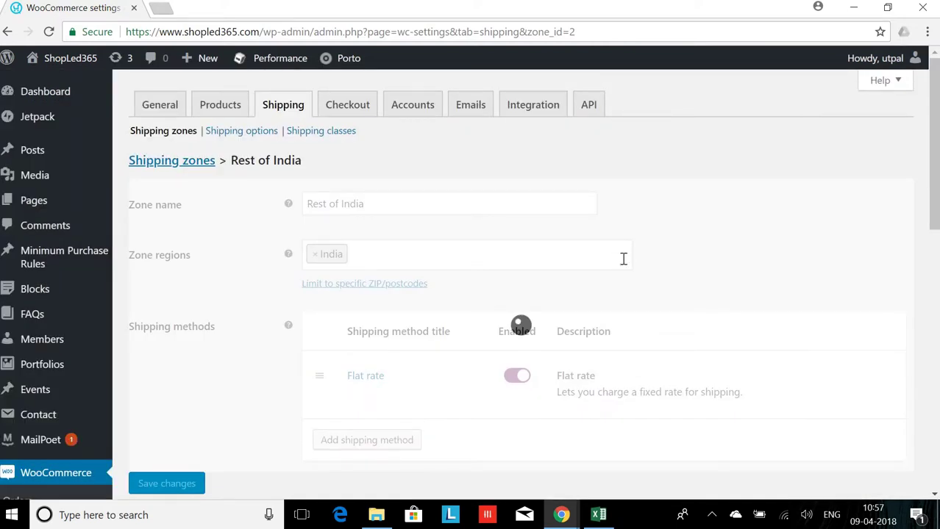
Open the All Products list from the Products sidebar menu in a new browser tab
scroll(779, 264, "down", 2)
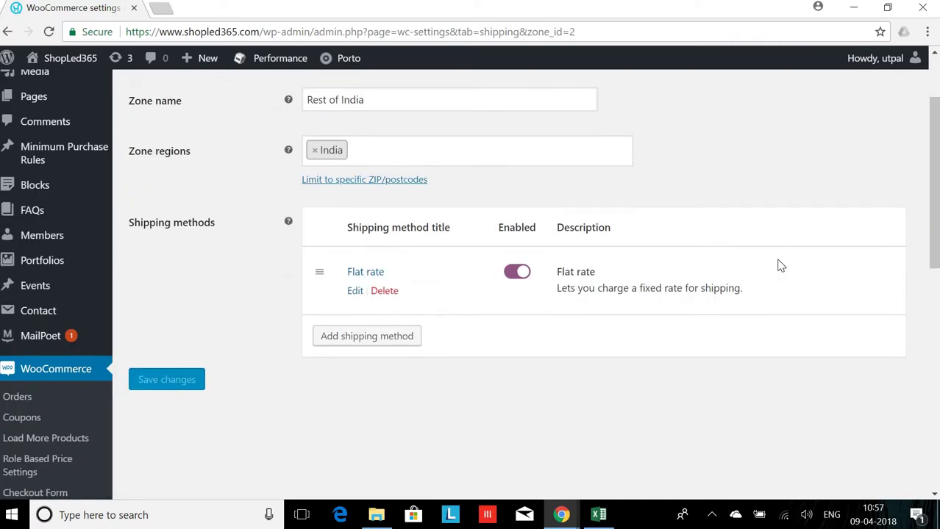
scroll(781, 266, "up", 2)
scroll(781, 266, "down", 6)
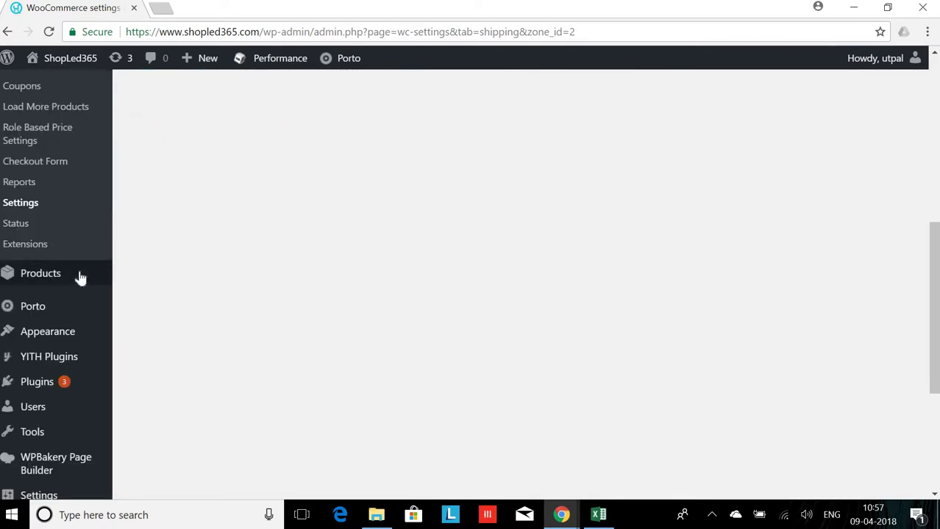
mouse_move(115, 279)
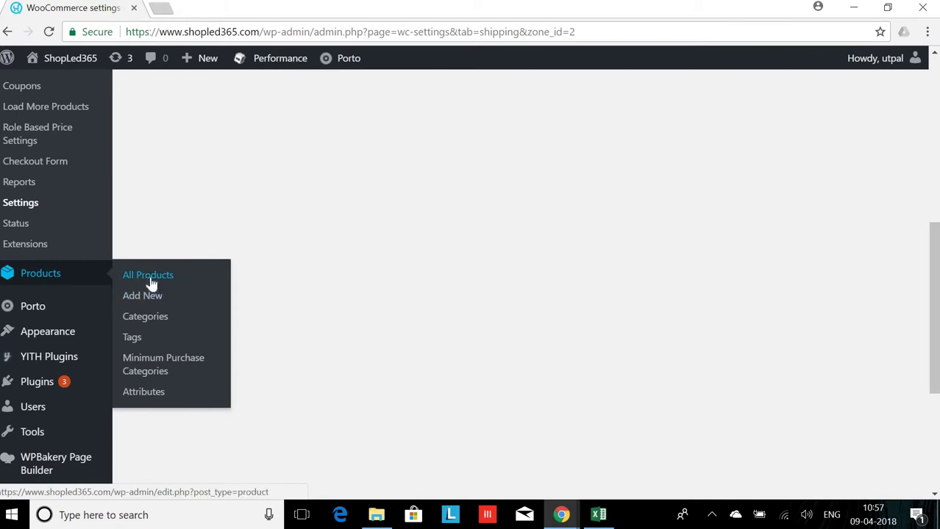
right_click(151, 283)
left_click(192, 287)
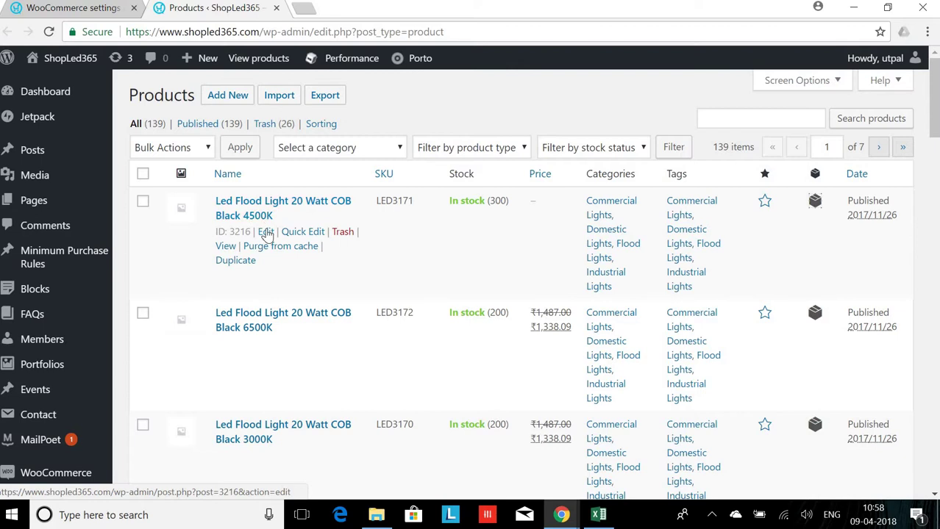
Open the Led Flood Light 20 Watt COB Black 4500K editor in a new tab and reach Product data
right_click(265, 234)
left_click(286, 242)
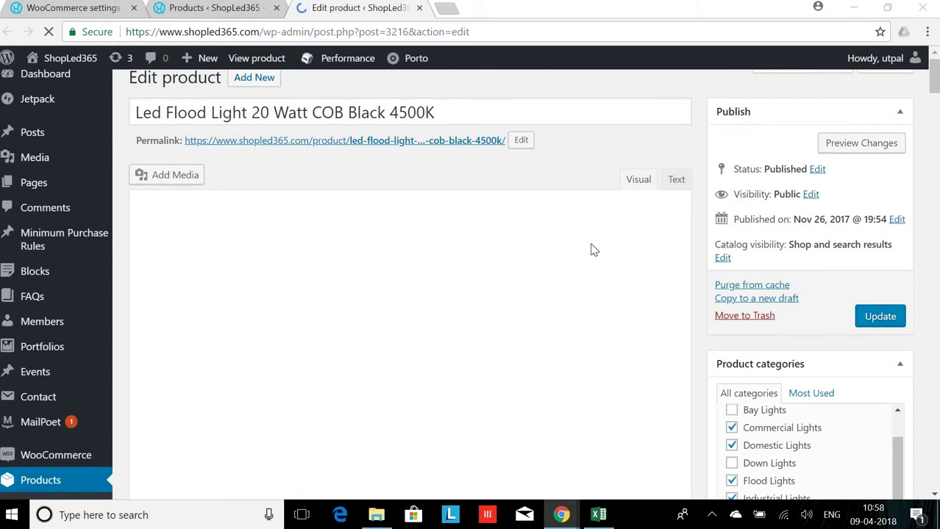
scroll(594, 250, "down", 4)
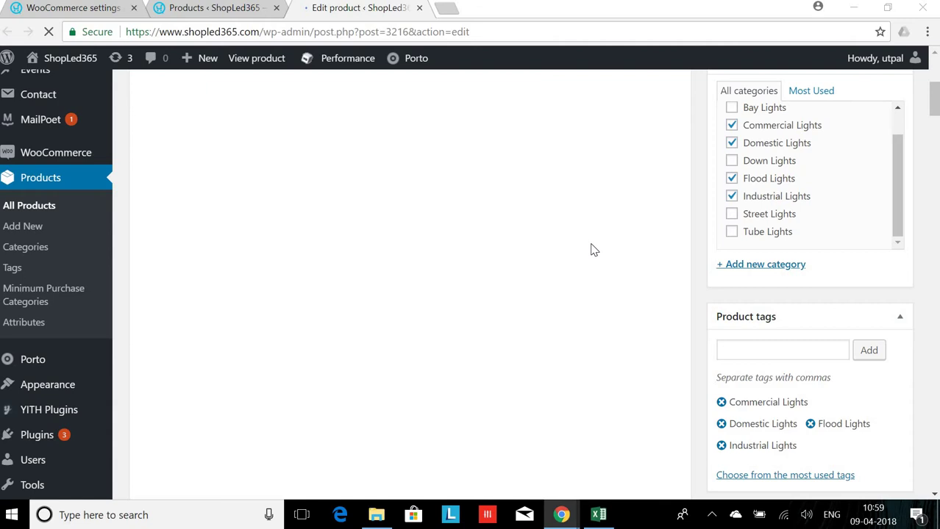
scroll(594, 250, "down", 6)
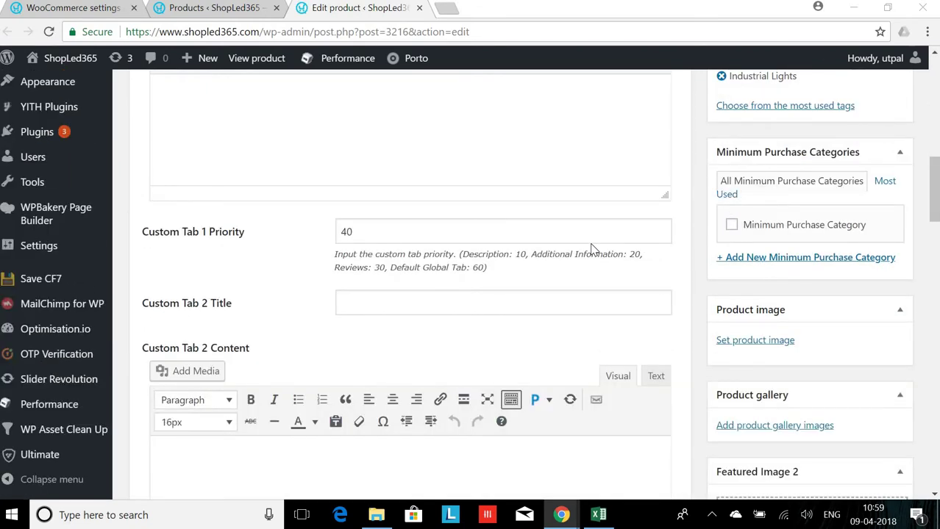
scroll(594, 250, "down", 3)
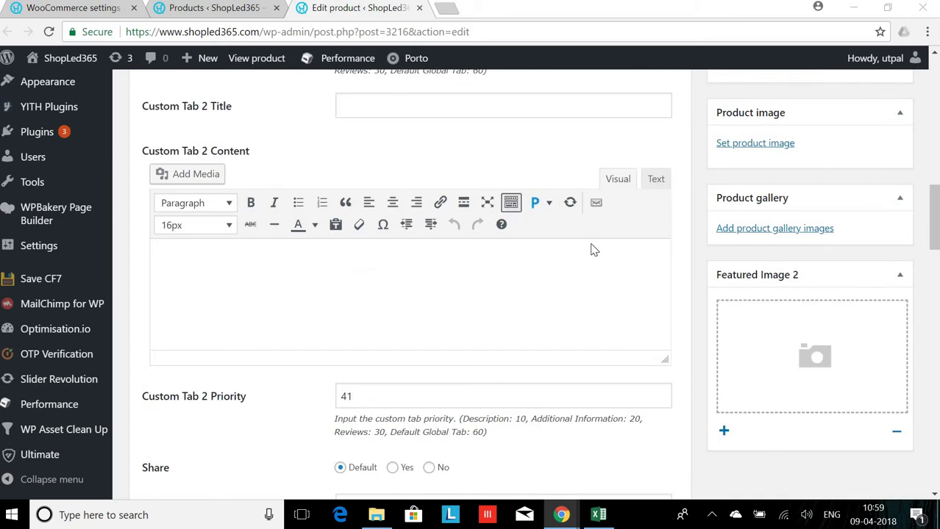
scroll(594, 250, "down", 1)
scroll(594, 250, "down", 4)
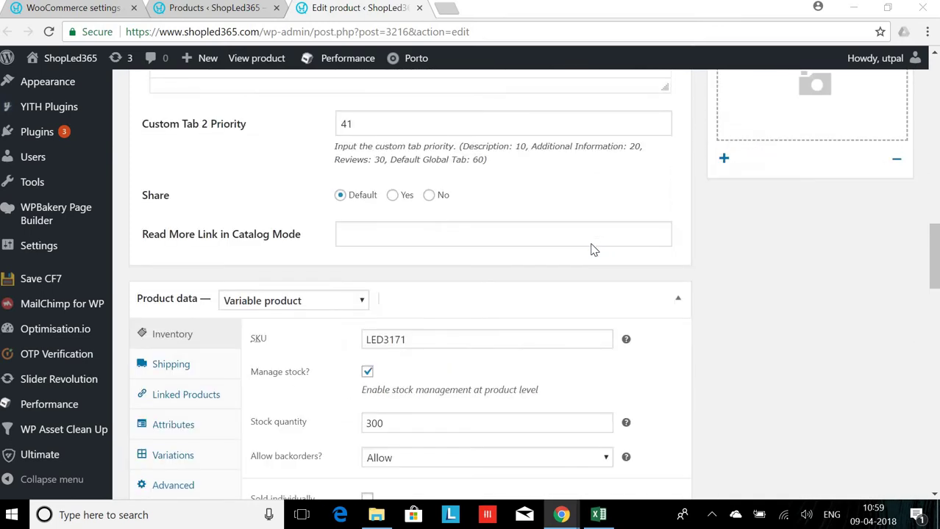
scroll(595, 250, "down", 1)
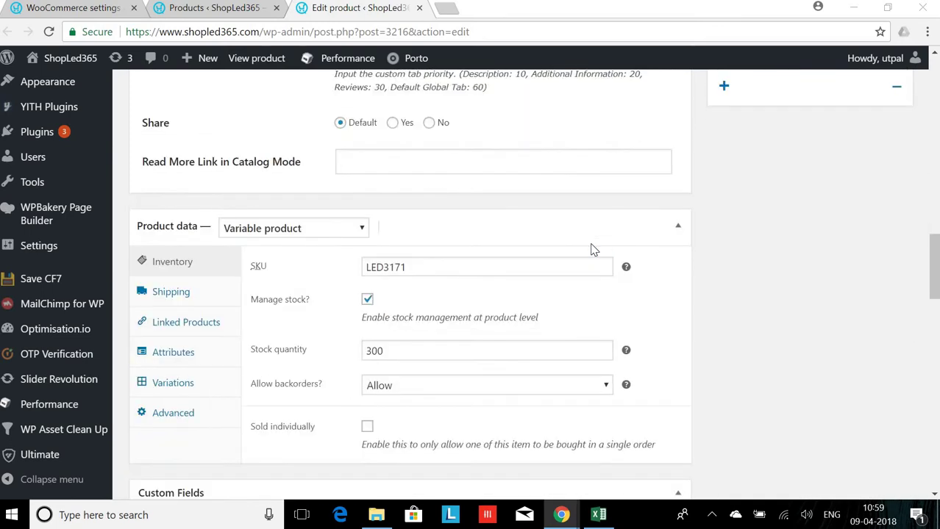
Assign the group1 shipping class in the product's Shipping settings
left_click(184, 294)
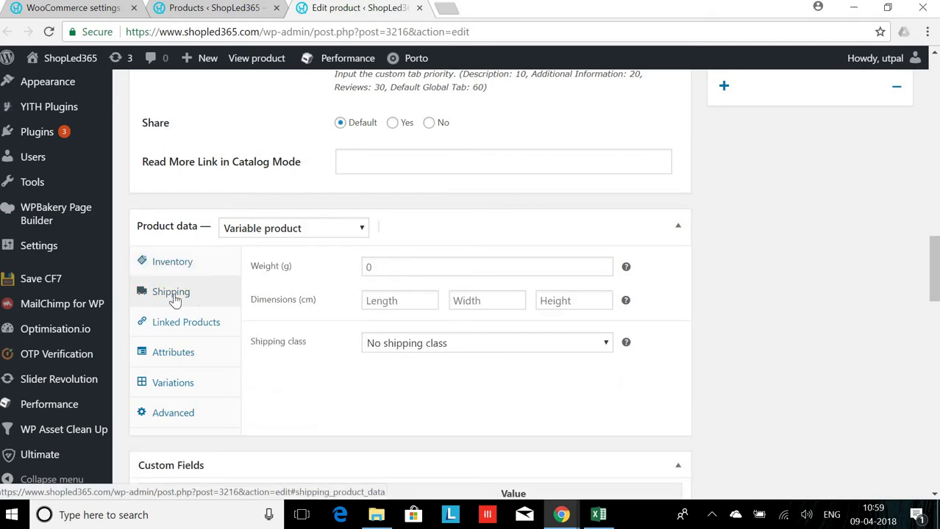
left_click(401, 345)
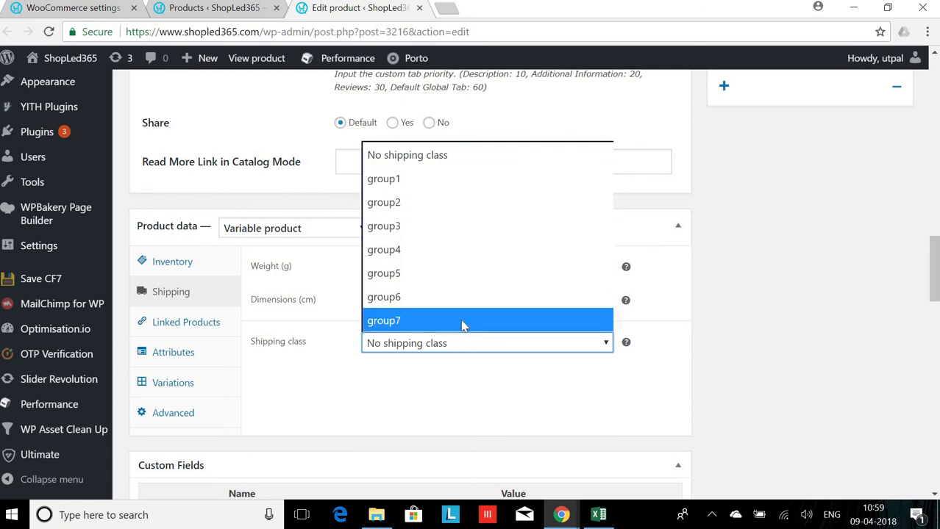
left_click(490, 188)
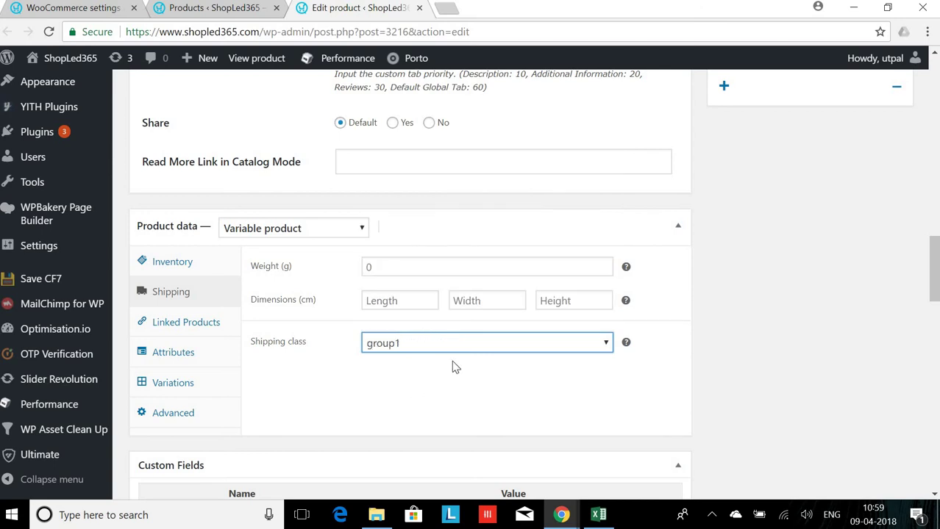
Confirm Group 1 costs (70 Guj, 150 India) in the spreadsheet and scroll up to Update
left_click(598, 514)
left_click(597, 514)
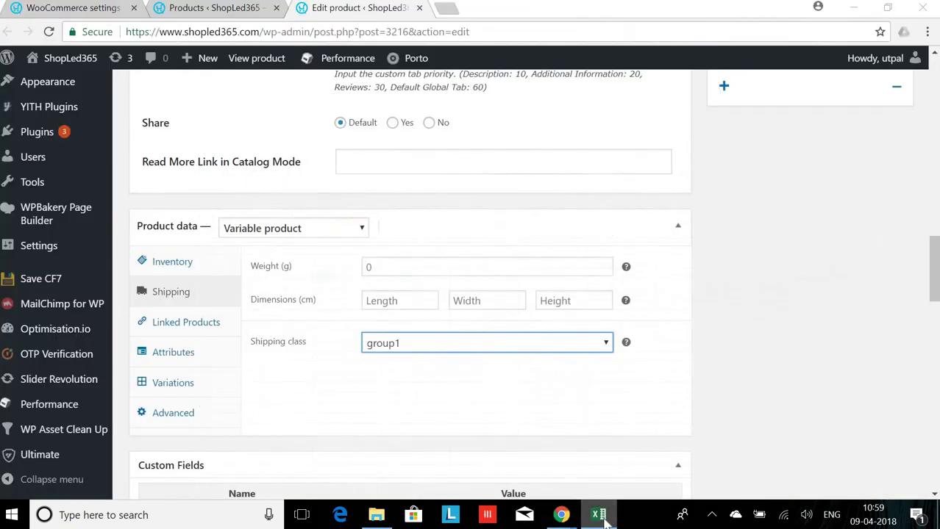
left_click(598, 515)
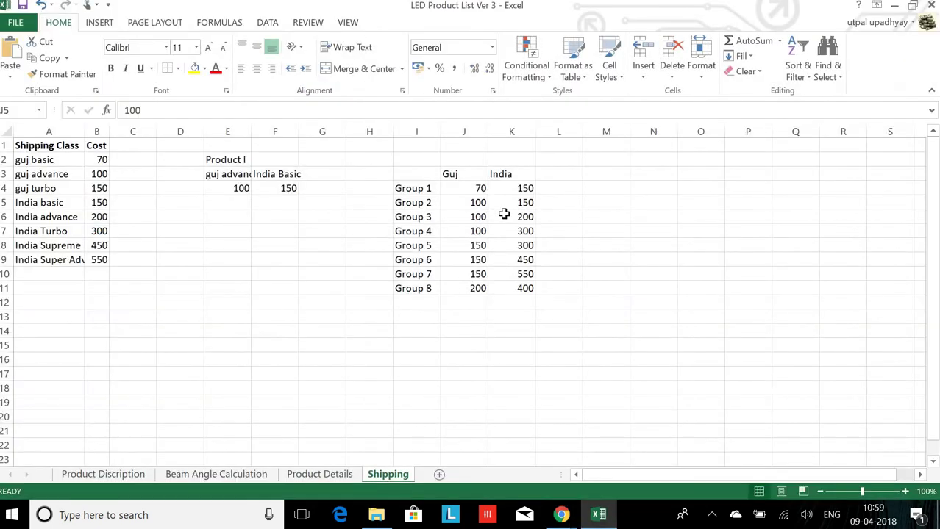
left_click(598, 512)
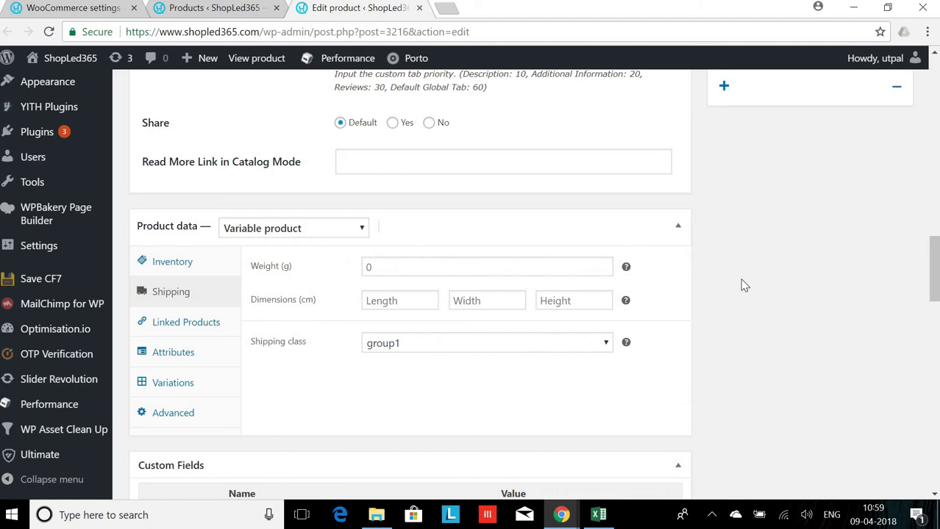
left_click_drag(936, 252, 936, 79)
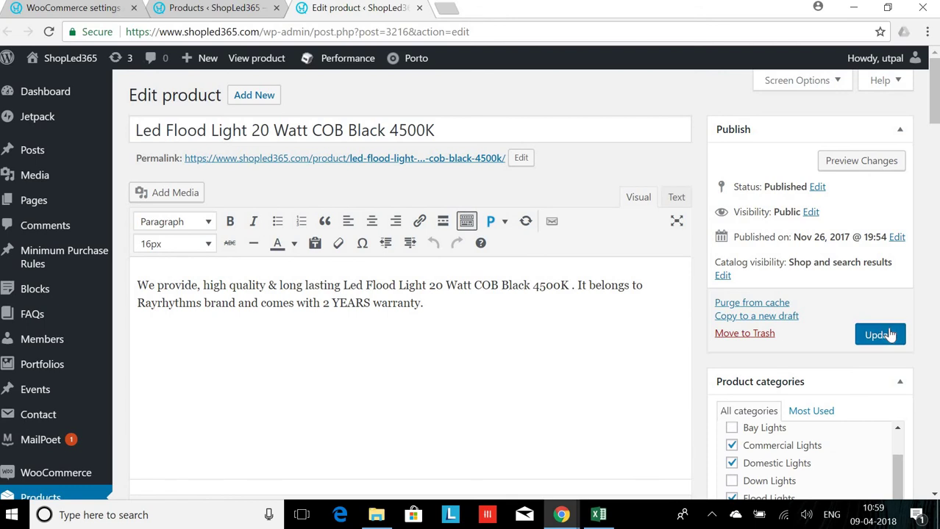